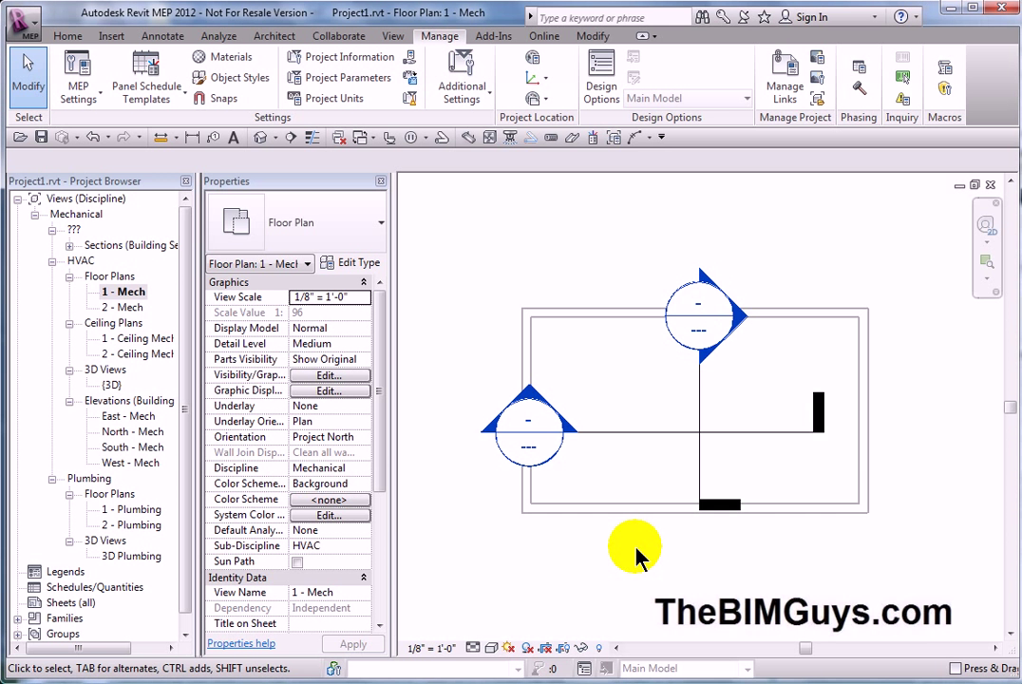
Switch to the already open SSC-Section Head Large - Filled.rfa family window.
{"action": "key", "text": "ctrl+Tab"}
{"action": "key", "text": "ctrl+Tab"}
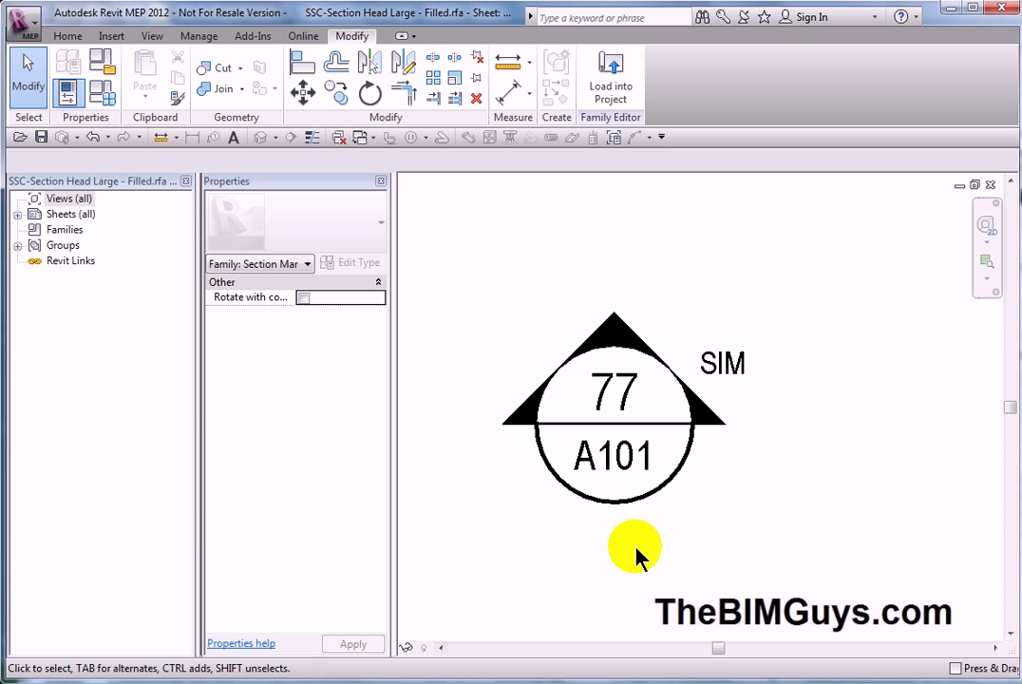
{"action": "scroll", "coordinate": [574, 512], "scroll_direction": "up", "scroll_amount": 2}
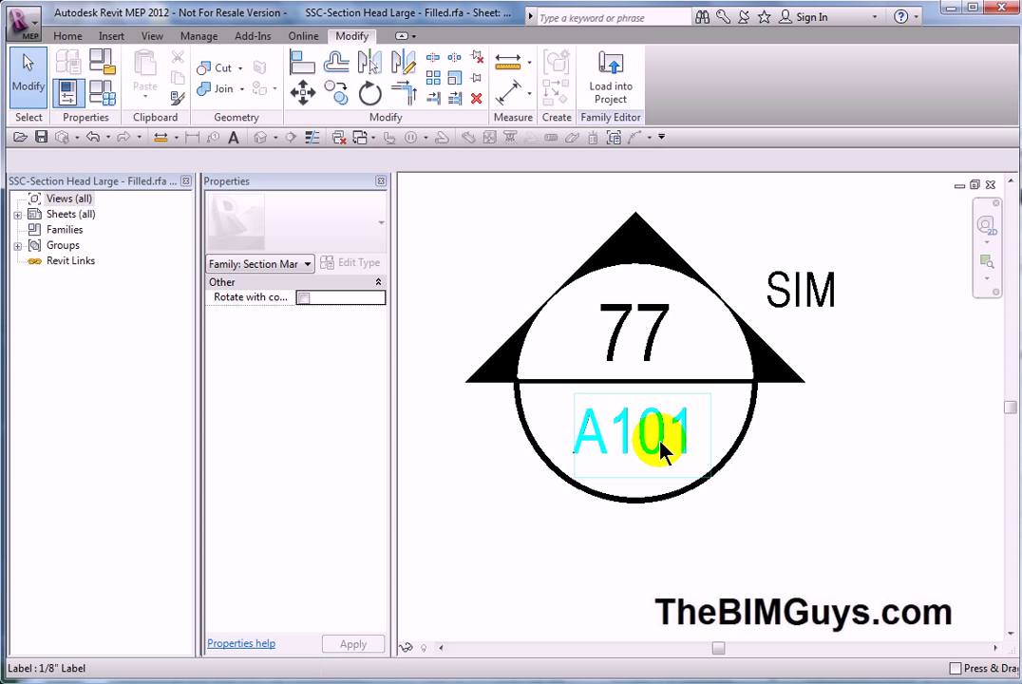
{"action": "left_click", "coordinate": [729, 389]}
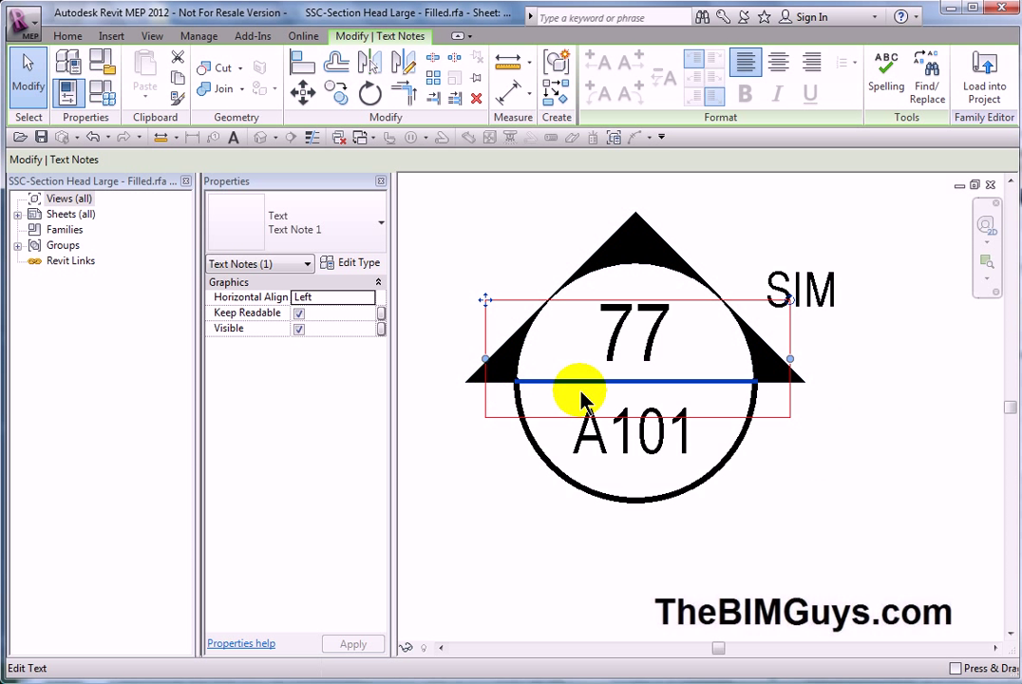
{"action": "left_click", "coordinate": [815, 512]}
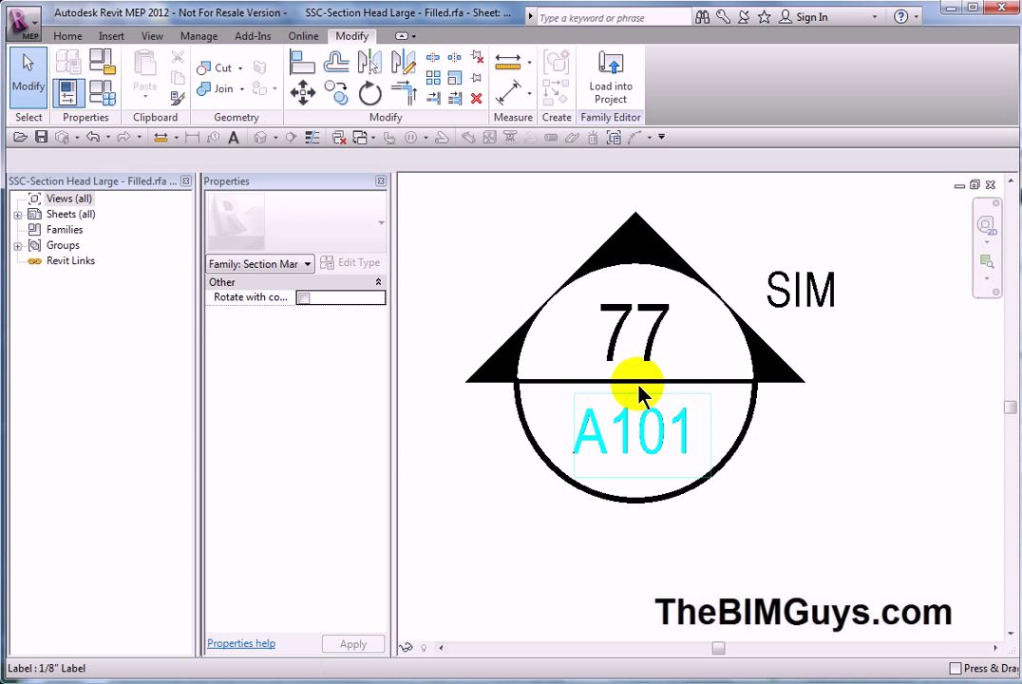
Check the head family's text note and masking region, then load it into Project1.
{"action": "left_click", "coordinate": [565, 389]}
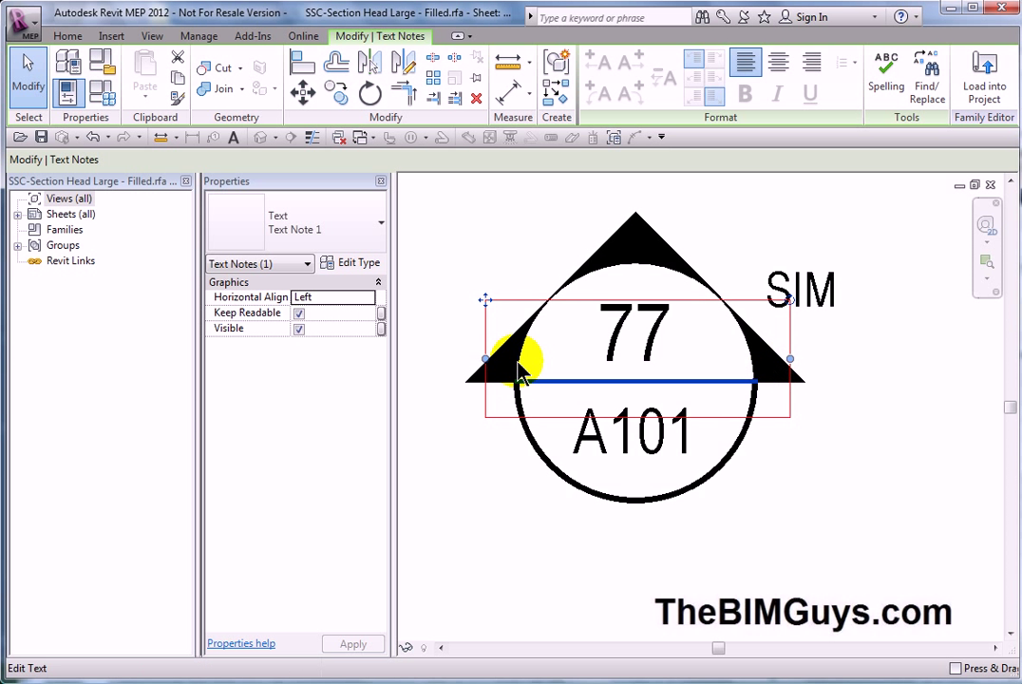
{"action": "left_click", "coordinate": [798, 532]}
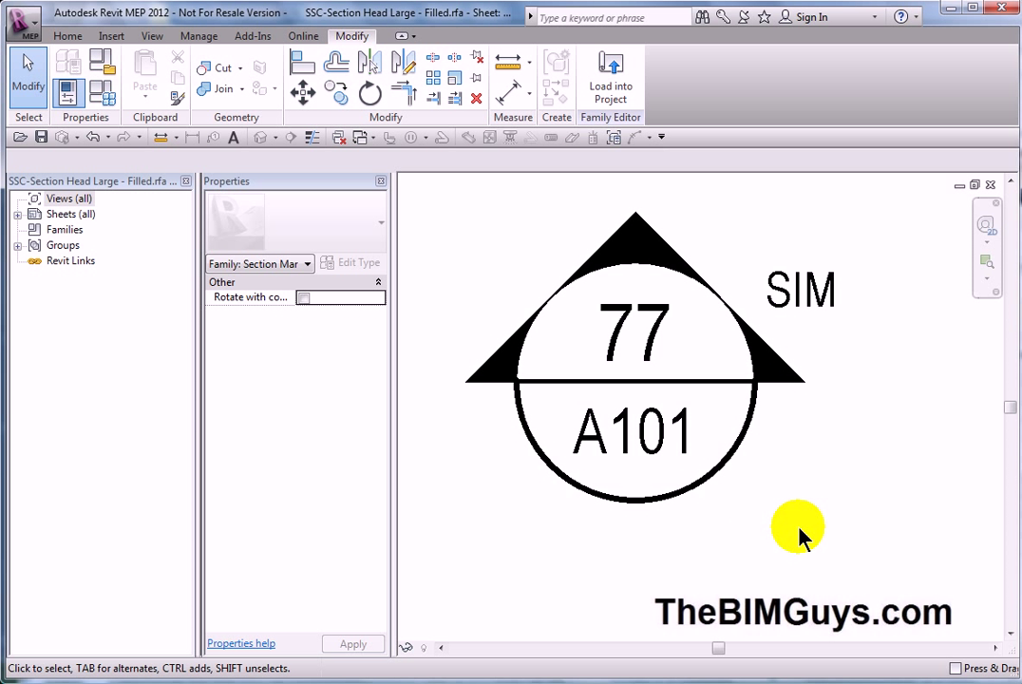
{"action": "left_click", "coordinate": [737, 454]}
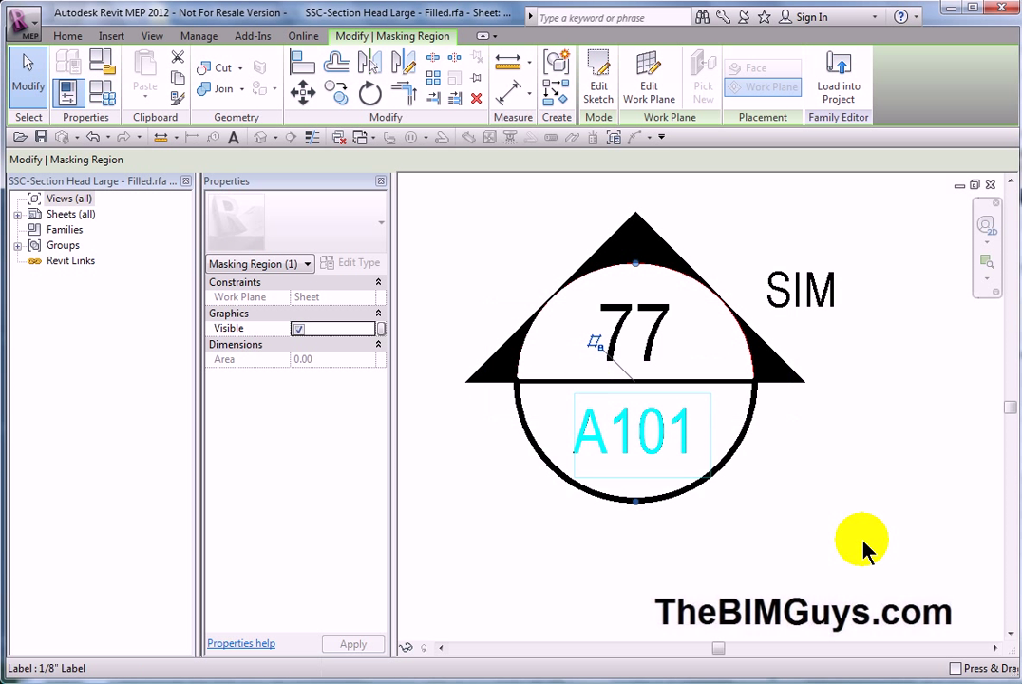
{"action": "left_click", "coordinate": [821, 543]}
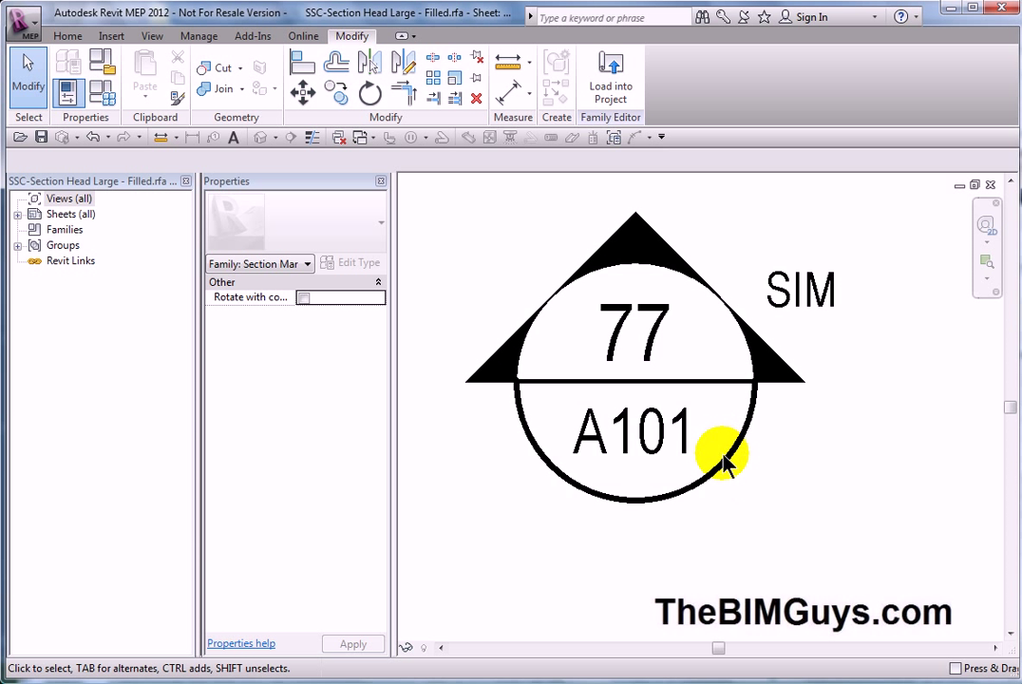
{"action": "left_click", "coordinate": [608, 80]}
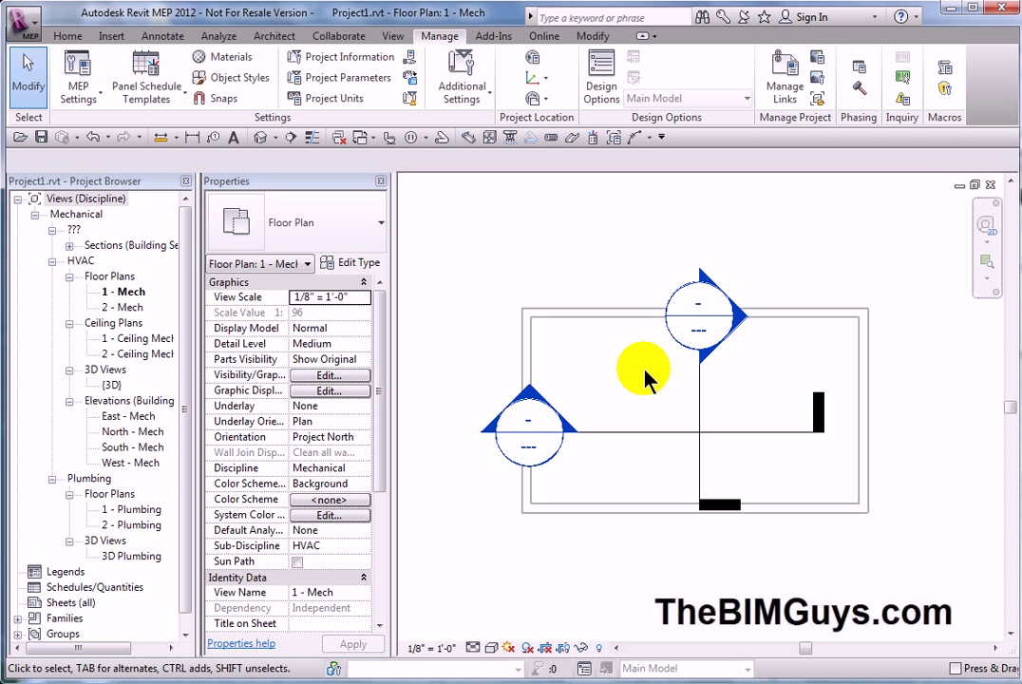
Undo the last three changes made to the 1 - Mech plan.
{"action": "left_click", "coordinate": [651, 435]}
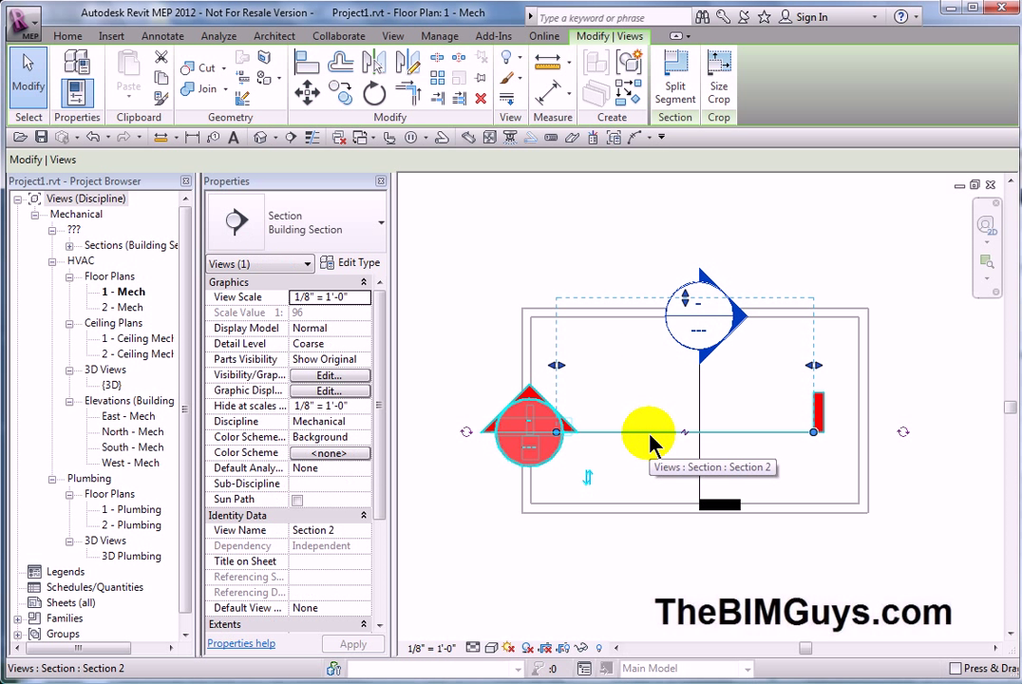
{"action": "left_click", "coordinate": [651, 490]}
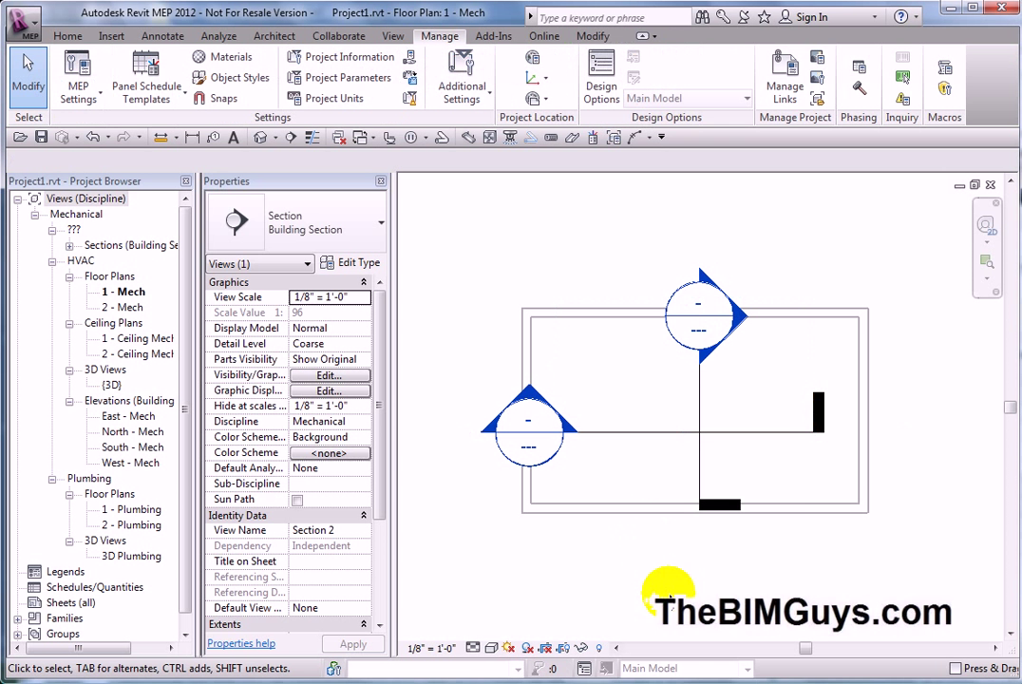
{"action": "left_click", "coordinate": [92, 137]}
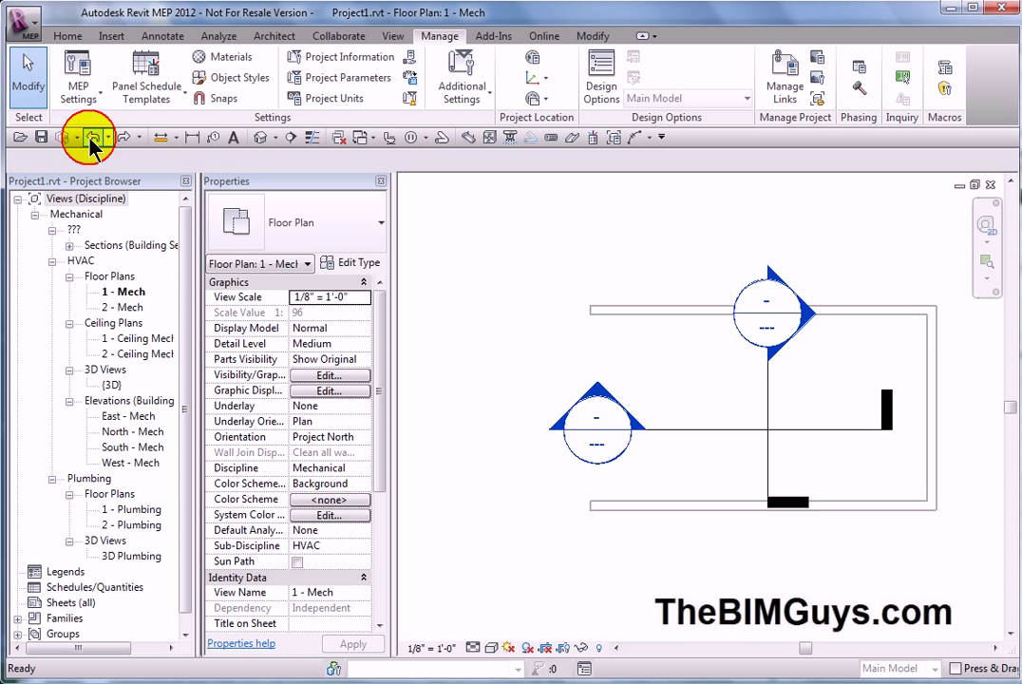
{"action": "left_click", "coordinate": [92, 137]}
{"action": "left_click", "coordinate": [92, 136]}
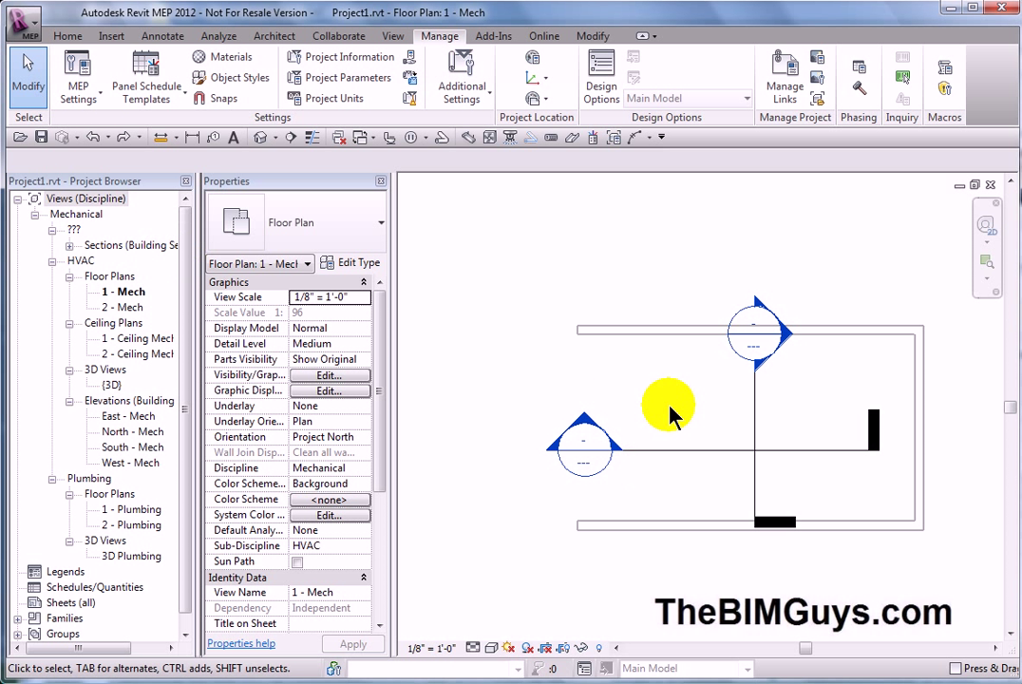
{"action": "scroll", "coordinate": [720, 433], "scroll_direction": "up", "scroll_amount": 2}
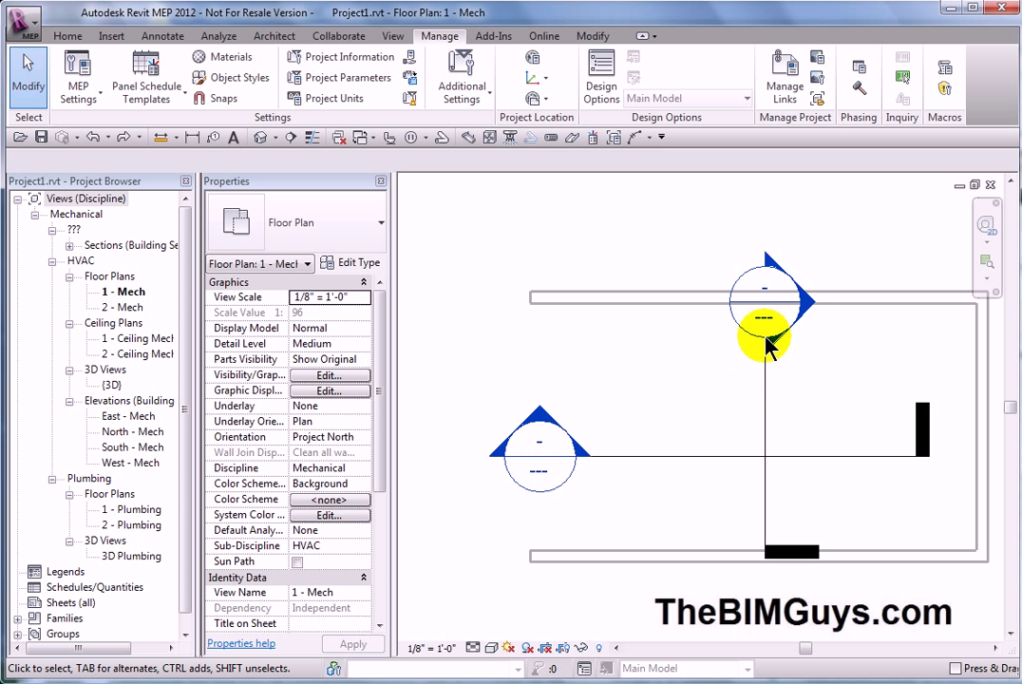
Redraw the missing left wall as a Generic - 8" wall using Create Similar (CS).
{"action": "left_click", "coordinate": [978, 438]}
{"action": "key", "text": "c"}
{"action": "key", "text": "s"}
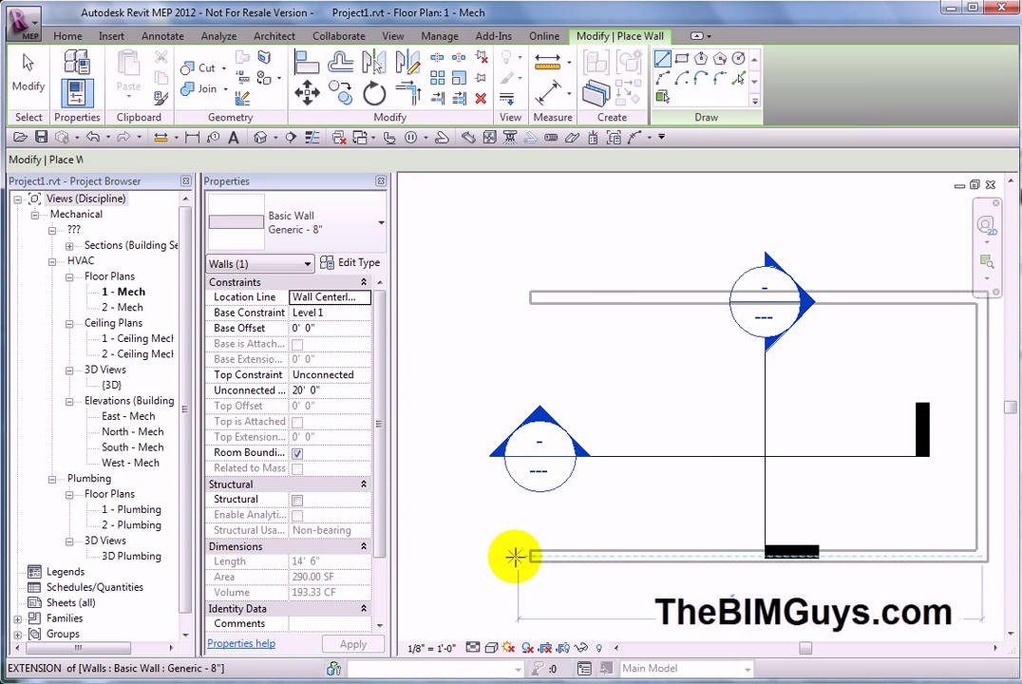
{"action": "left_click", "coordinate": [537, 556]}
{"action": "left_click", "coordinate": [537, 297]}
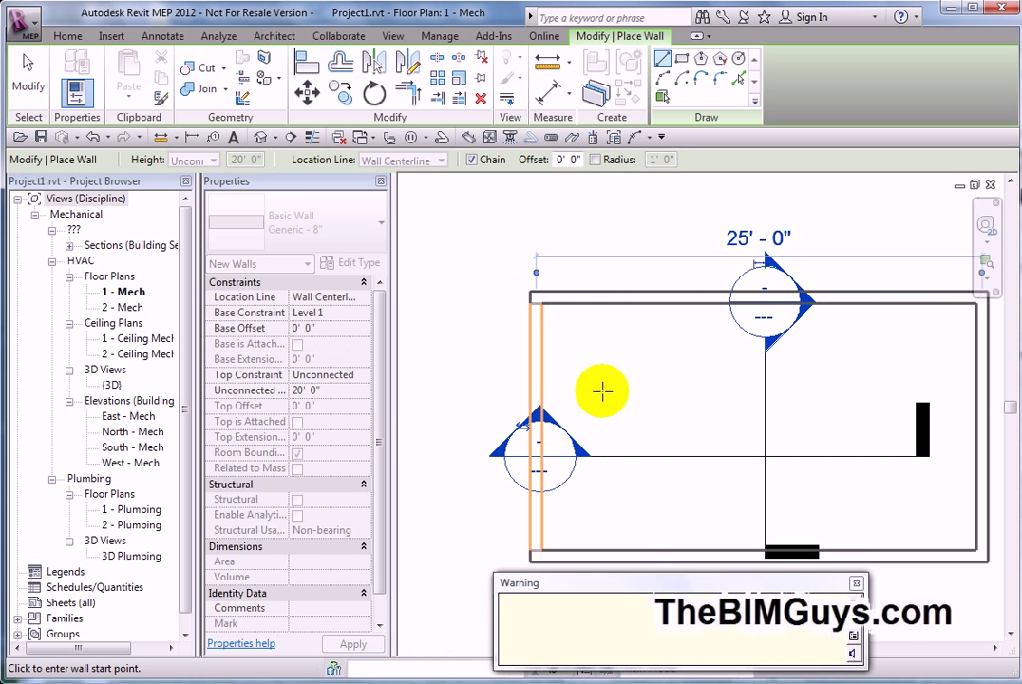
{"action": "key", "text": "Escape"}
{"action": "key", "text": "Escape"}
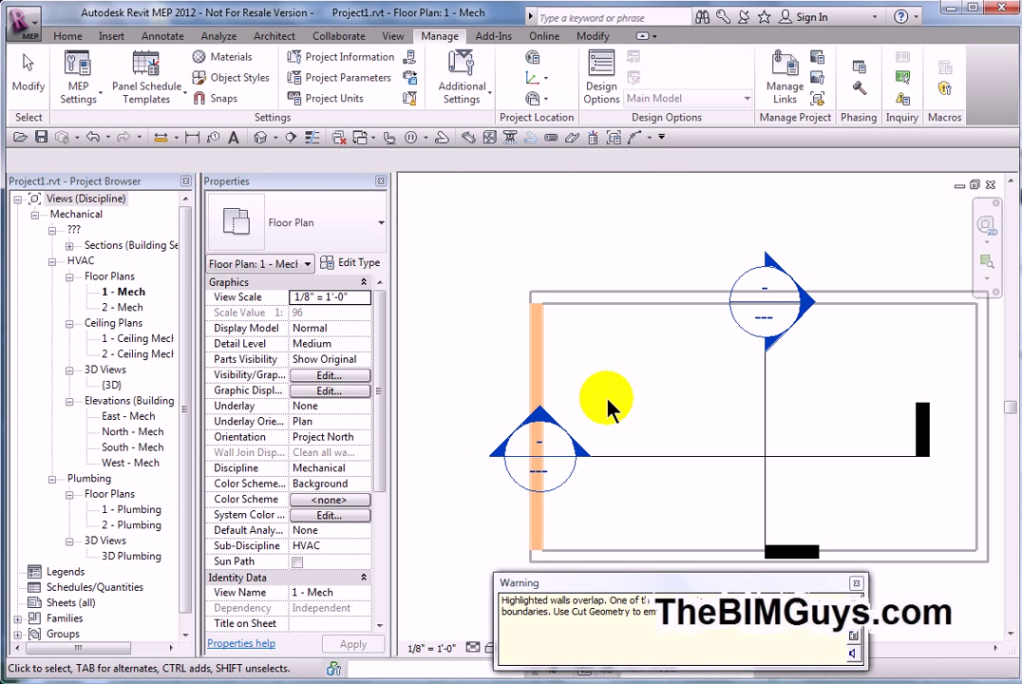
{"action": "left_click", "coordinate": [856, 583]}
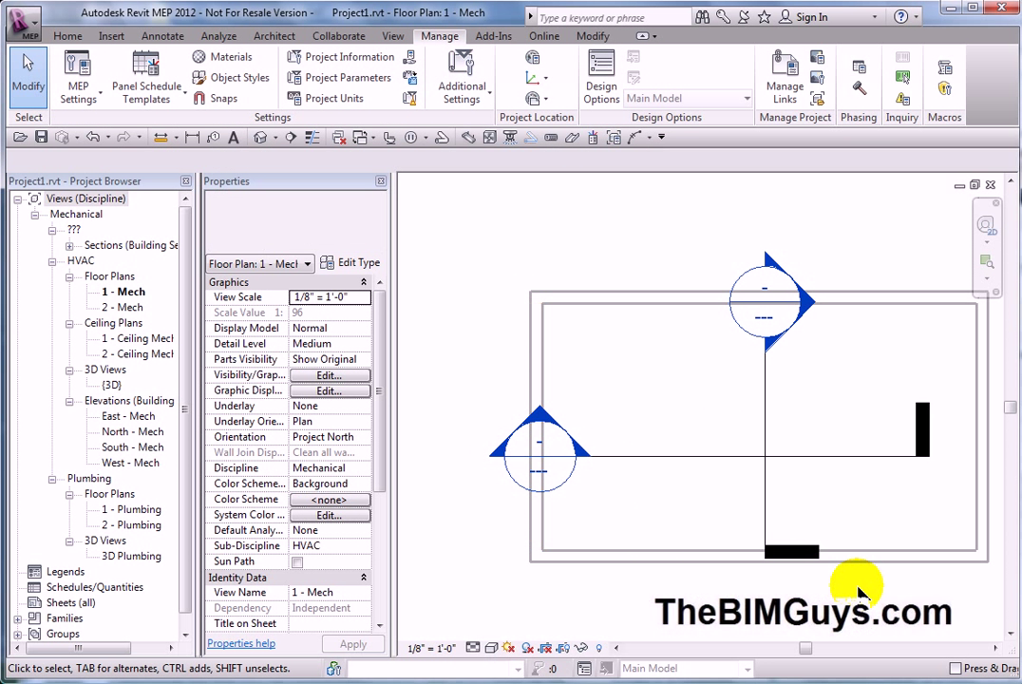
Move the horizontal section's left end point to just left of the room's wall.
{"action": "left_click", "coordinate": [631, 465]}
{"action": "left_click", "coordinate": [575, 457]}
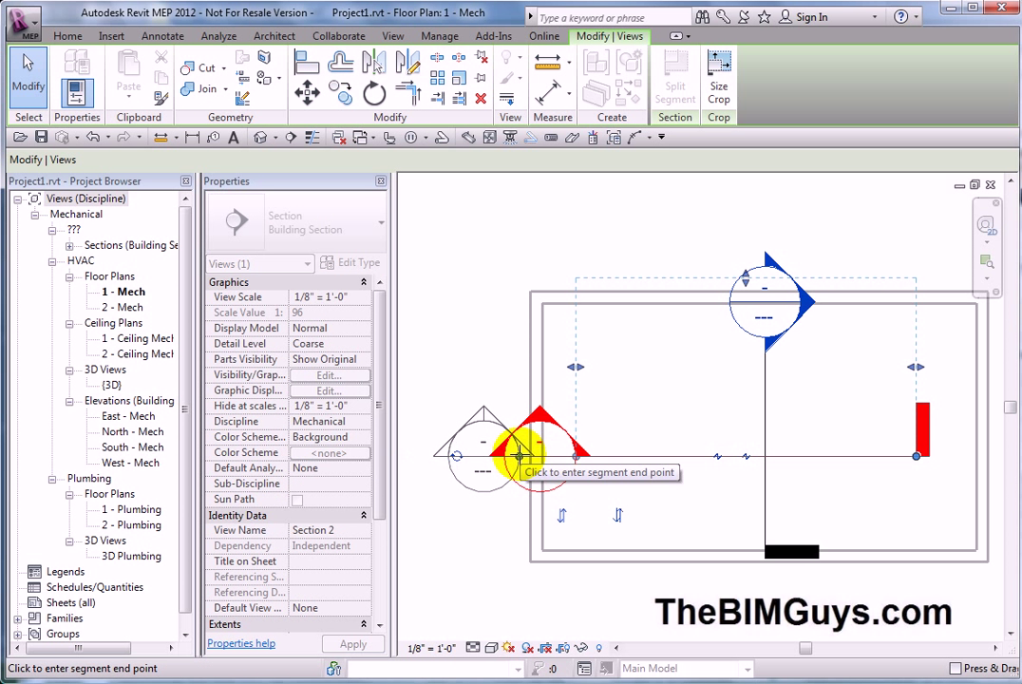
{"action": "left_click", "coordinate": [519, 456]}
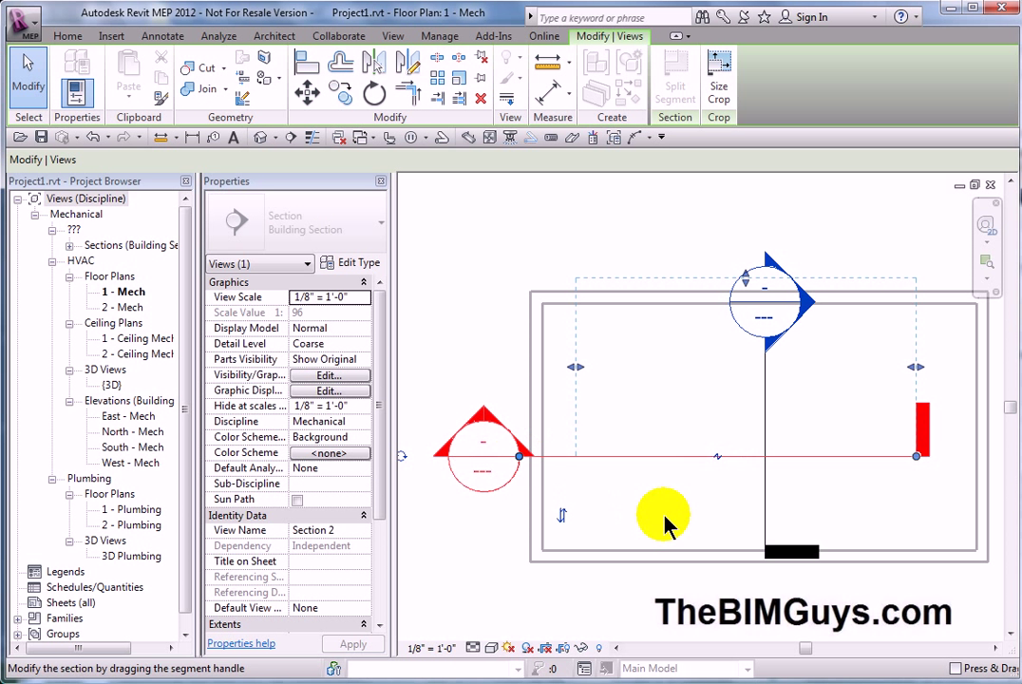
{"action": "left_click", "coordinate": [522, 461]}
{"action": "left_click", "coordinate": [556, 456]}
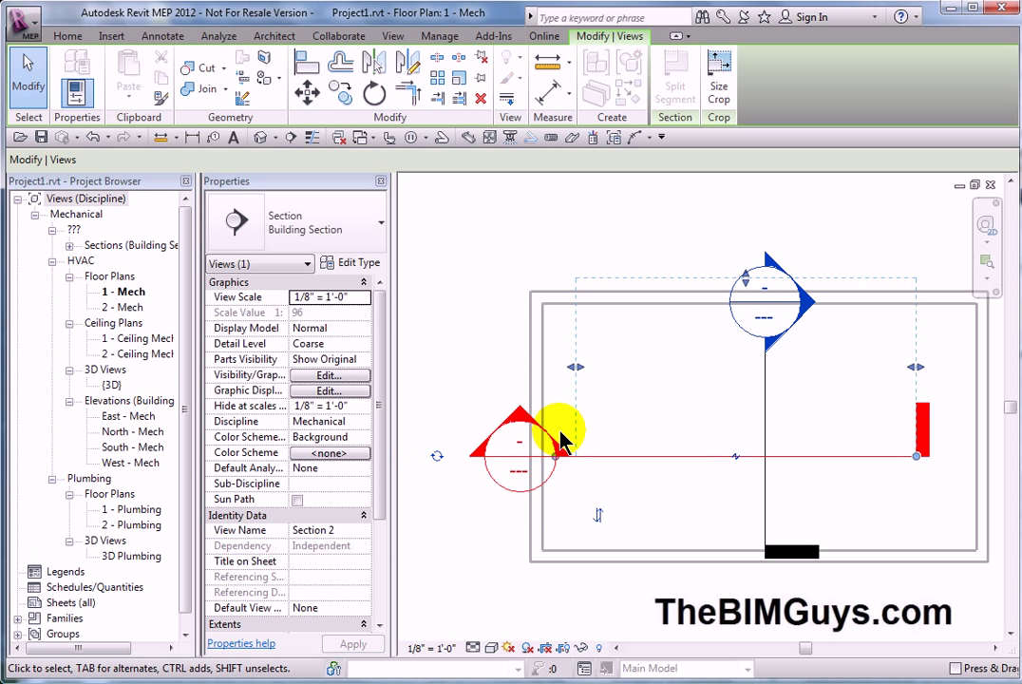
{"action": "left_click", "coordinate": [634, 517]}
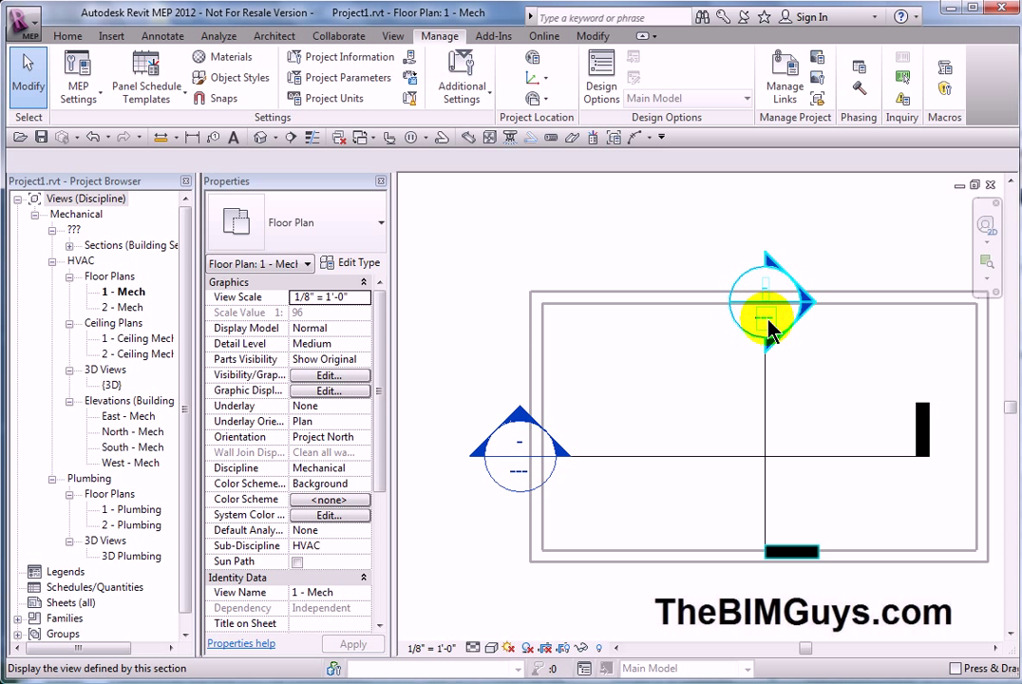
{"action": "left_click", "coordinate": [766, 441]}
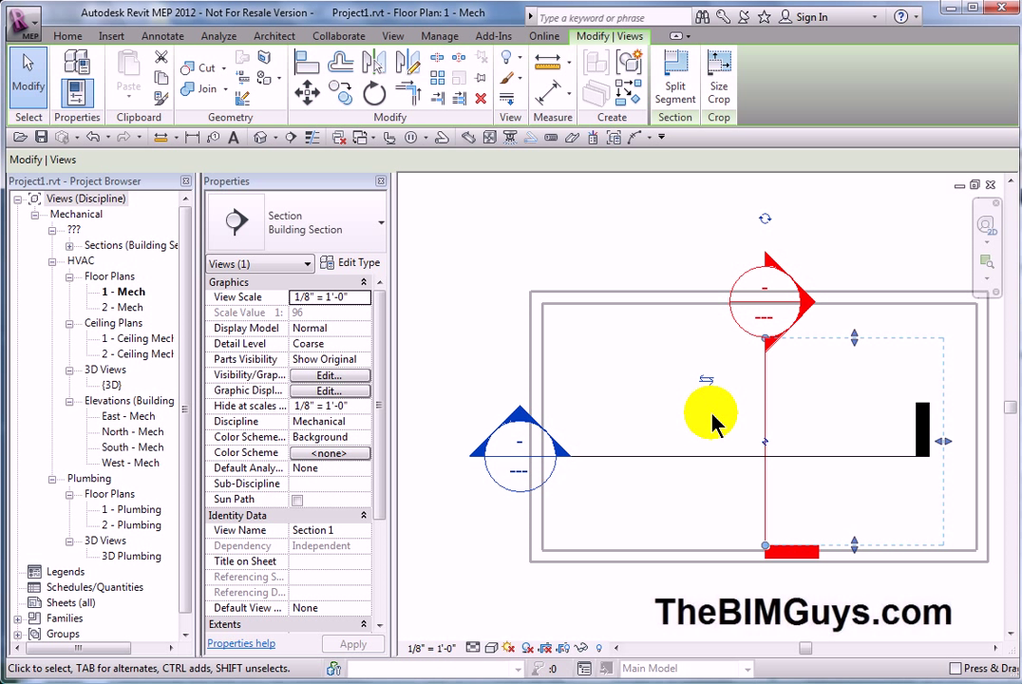
Duplicate the Building Section type as a new type named SSC-SECTION.
{"action": "left_click", "coordinate": [368, 263]}
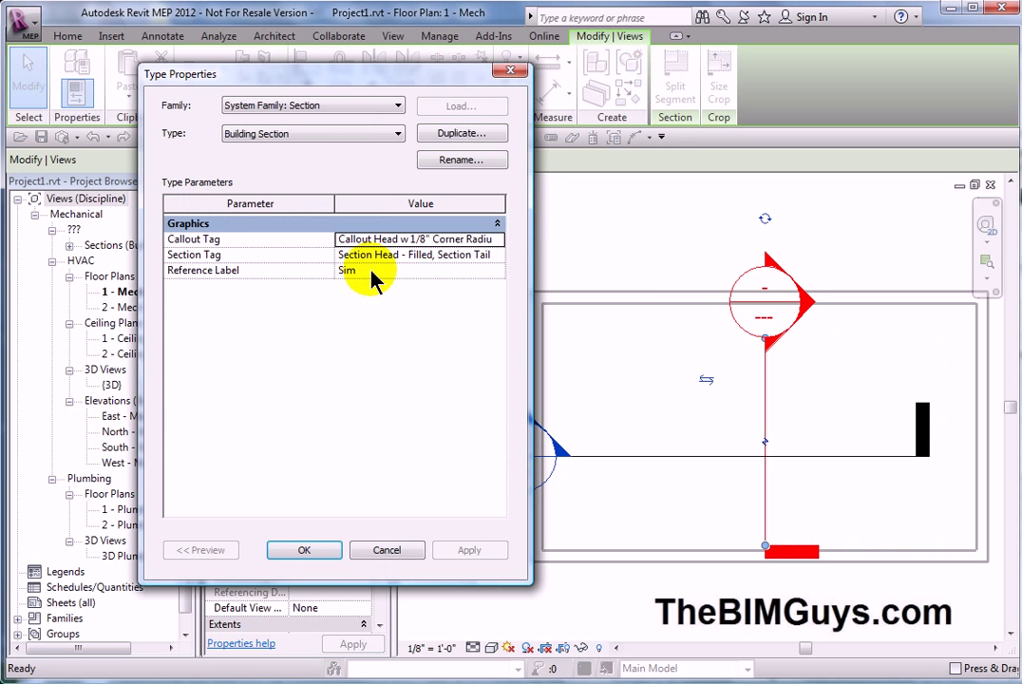
{"action": "left_click", "coordinate": [463, 135]}
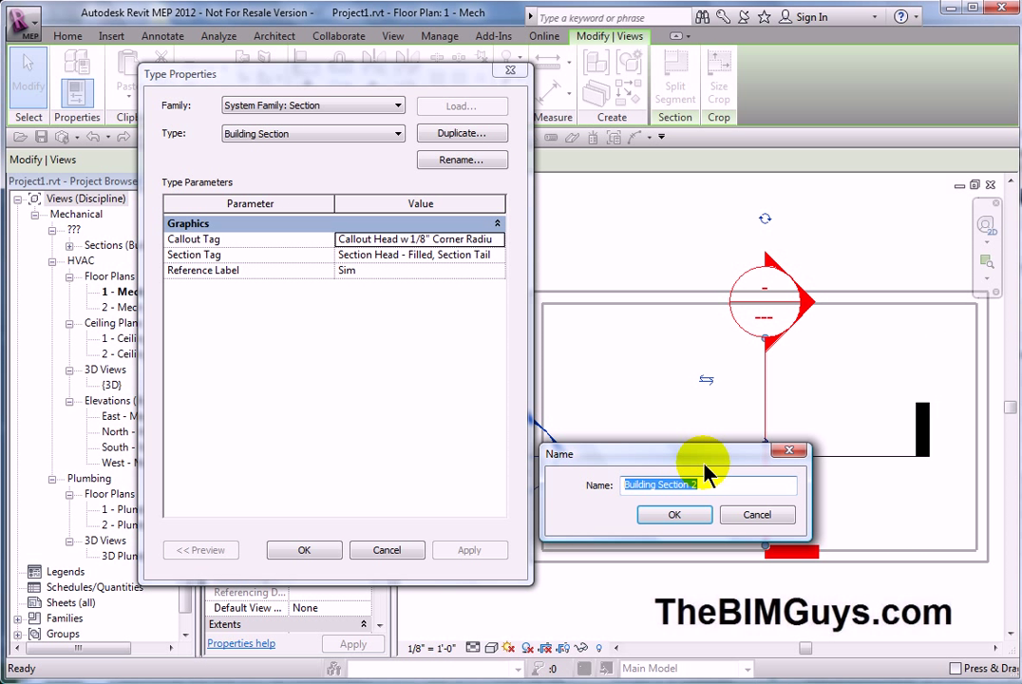
{"action": "type", "text": "SSC"}
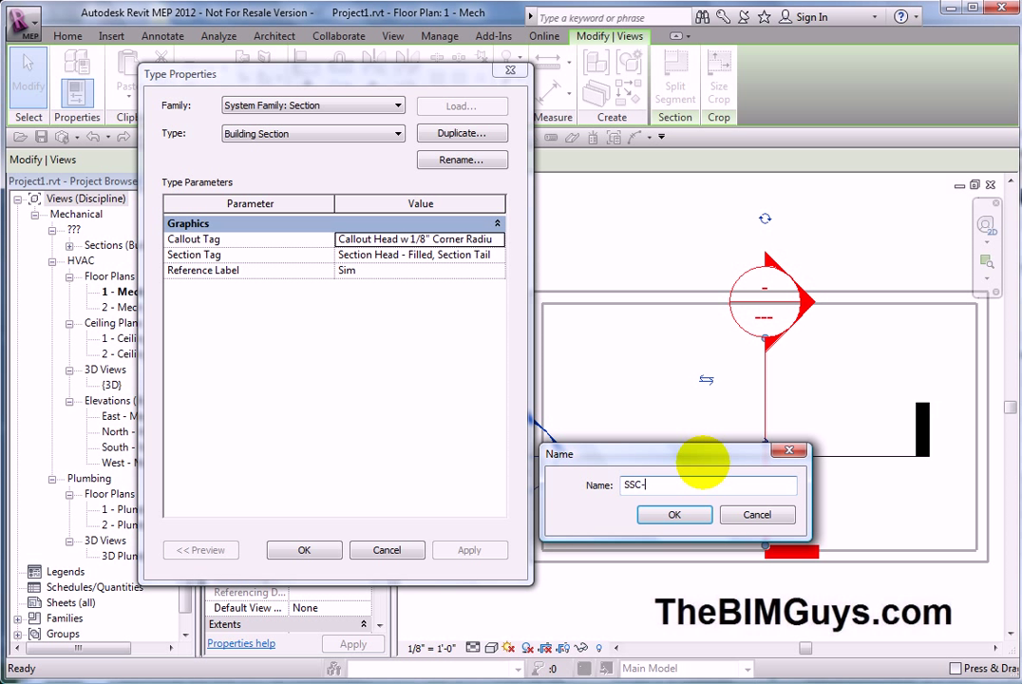
{"action": "type", "text": "-SECTION"}
{"action": "left_click", "coordinate": [687, 519]}
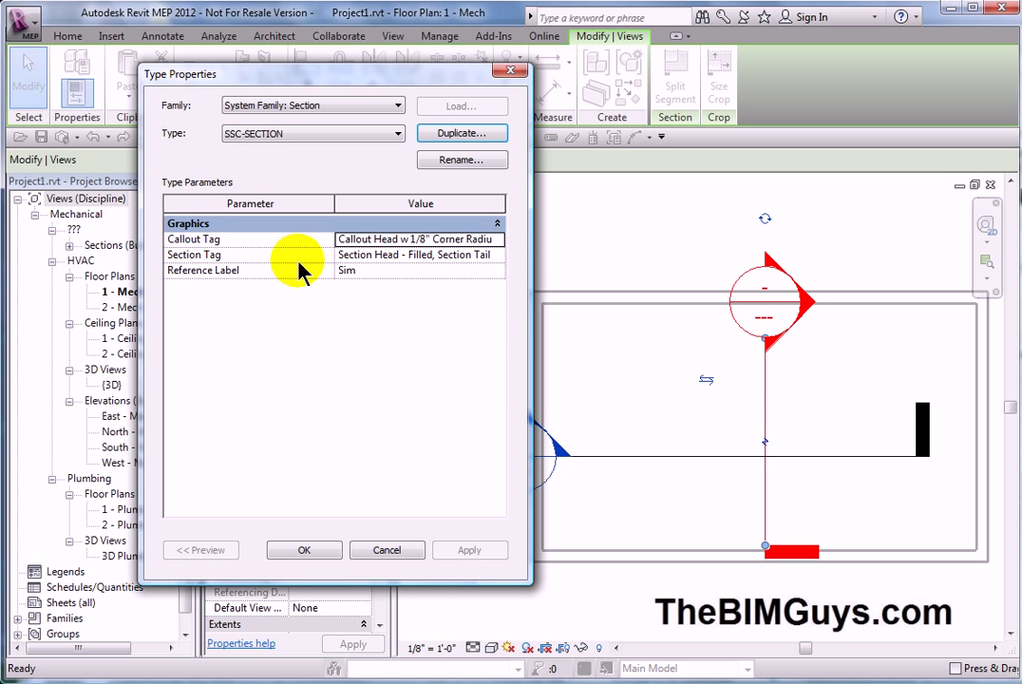
Bring up the Section Tag type properties beside the SSC-SECTION settings.
{"action": "left_click", "coordinate": [490, 254]}
{"action": "left_click", "coordinate": [496, 255]}
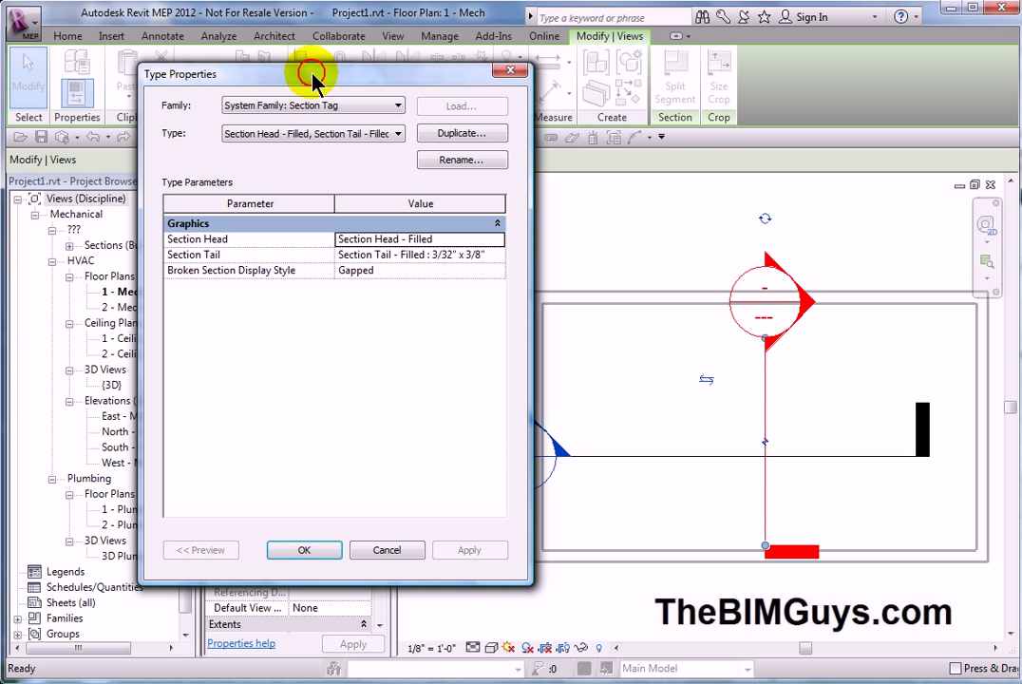
{"action": "left_click_drag", "start_coordinate": [320, 80], "coordinate": [711, 74]}
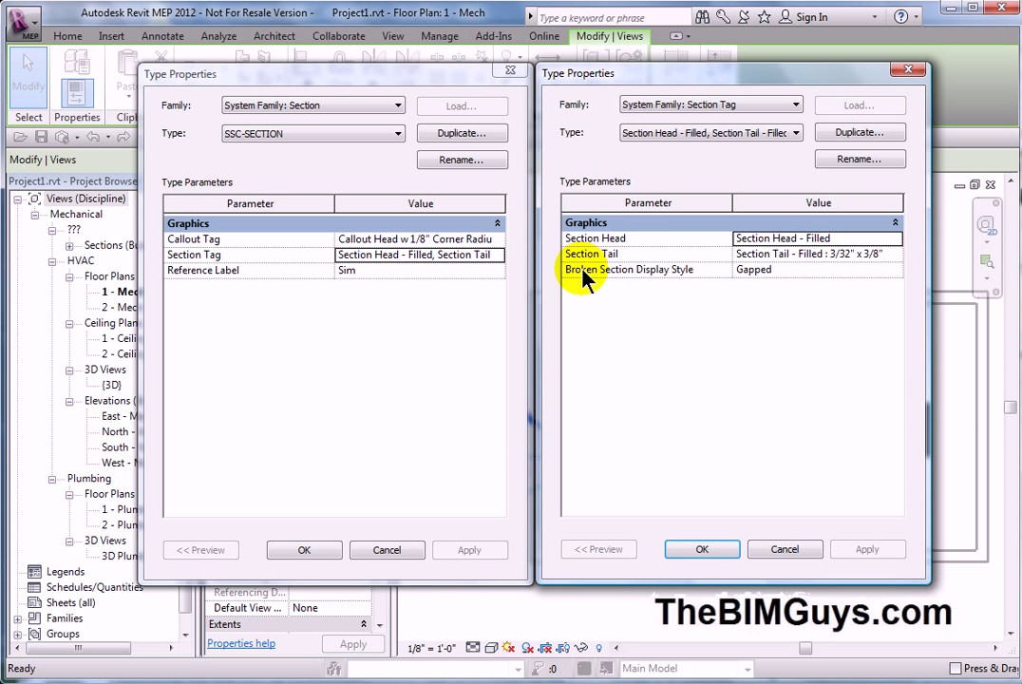
Create tag type SSC-SECTION HEAD with SSC-Section Head Large - Filled as its section head.
{"action": "left_click", "coordinate": [796, 134]}
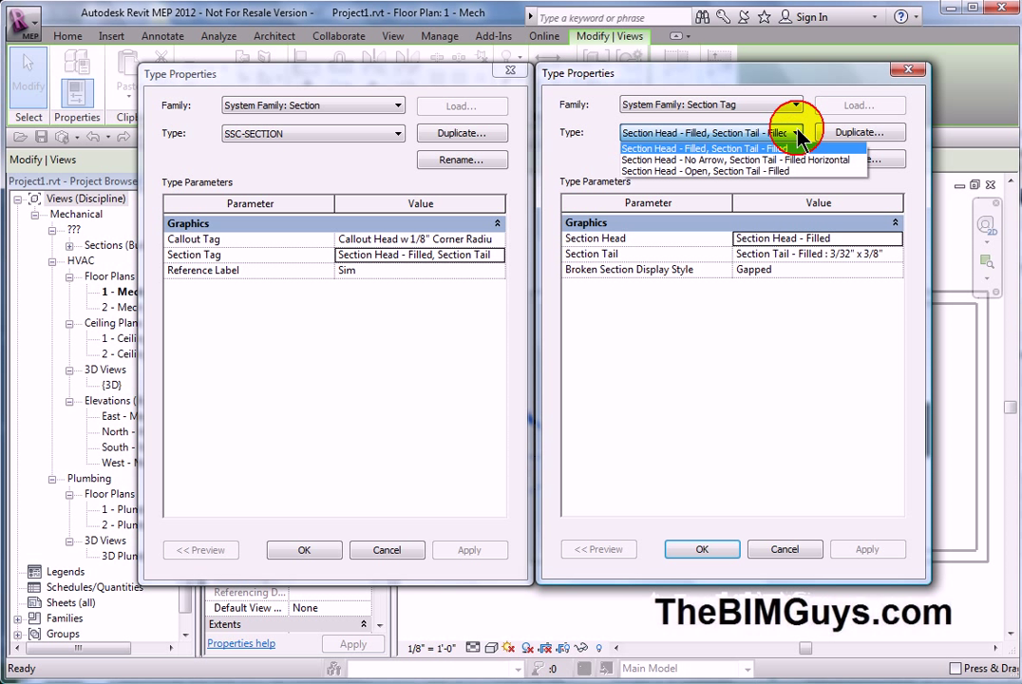
{"action": "left_click", "coordinate": [845, 135]}
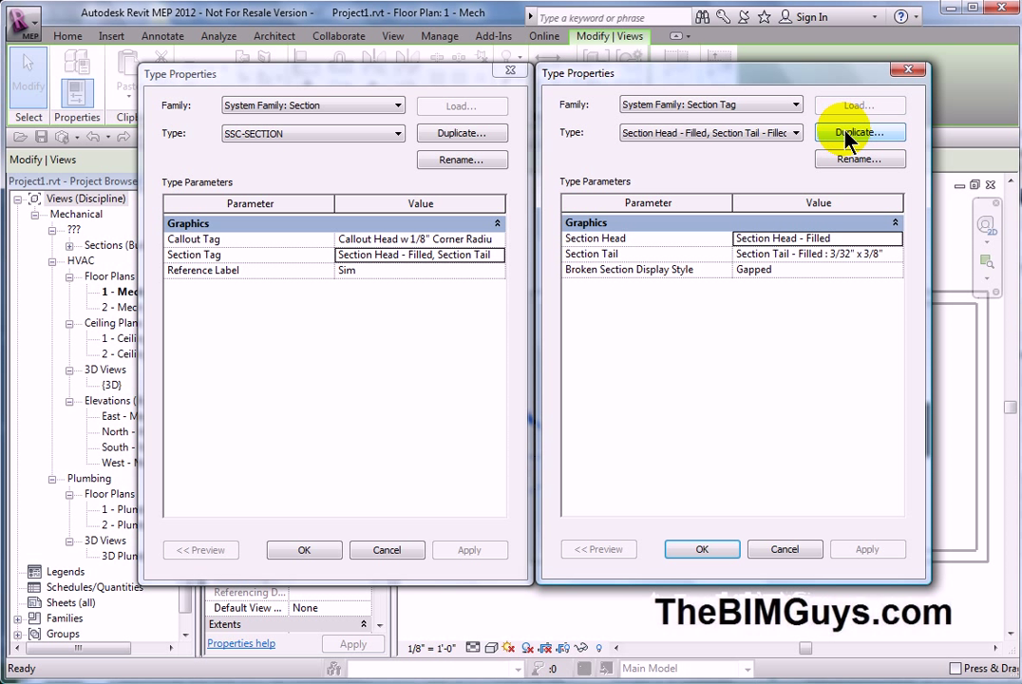
{"action": "type", "text": "SSC"}
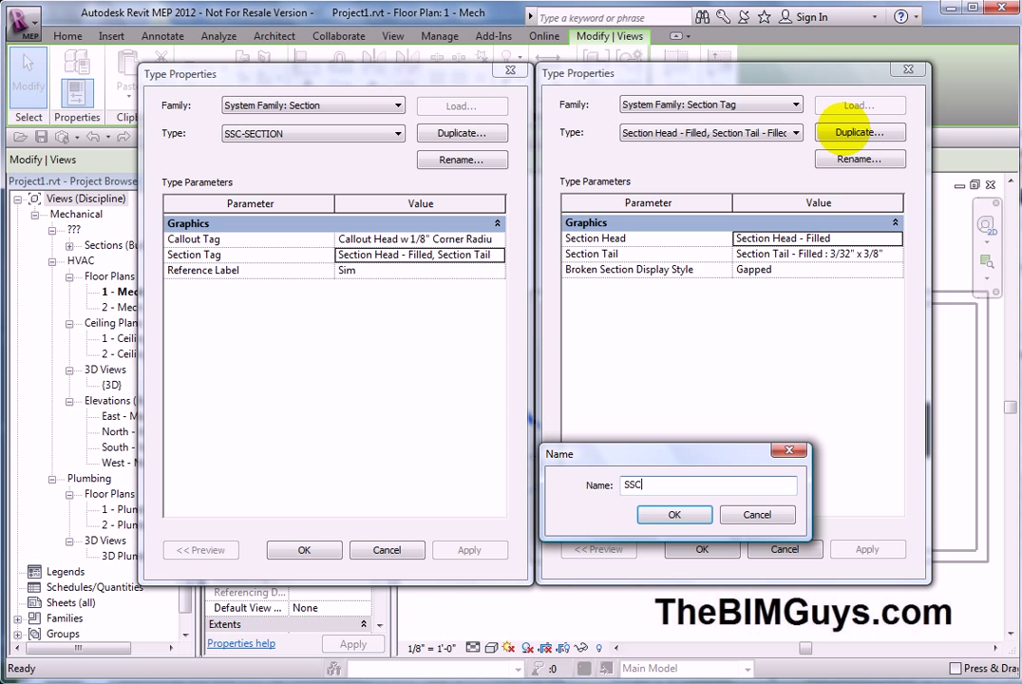
{"action": "type", "text": "-SECTION HEAD"}
{"action": "left_click", "coordinate": [695, 515]}
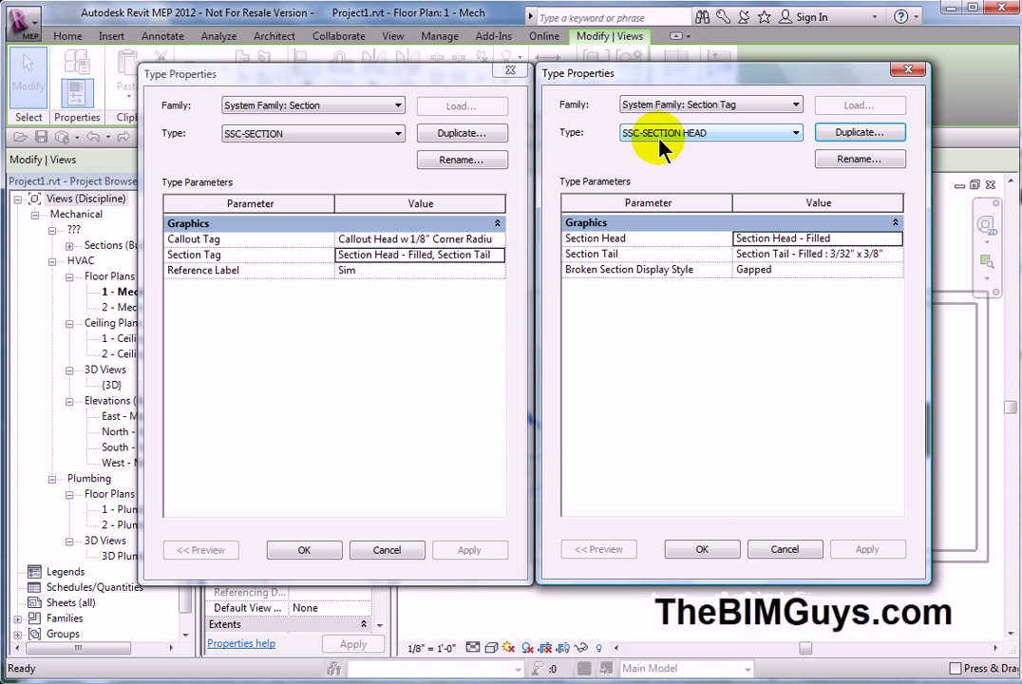
{"action": "left_click", "coordinate": [581, 239]}
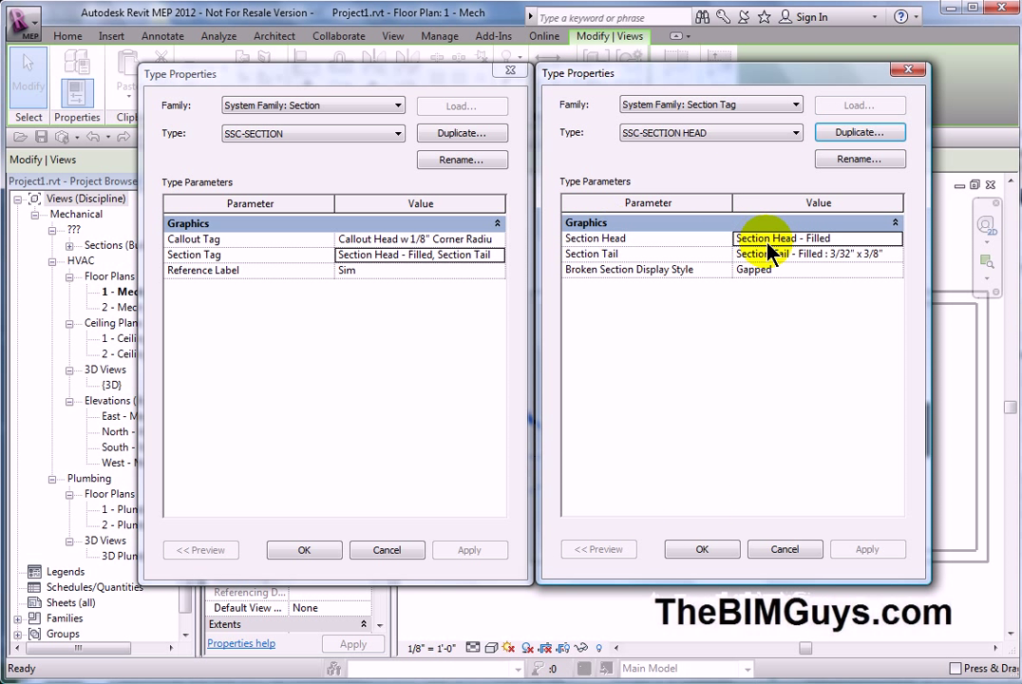
{"action": "left_click", "coordinate": [895, 243]}
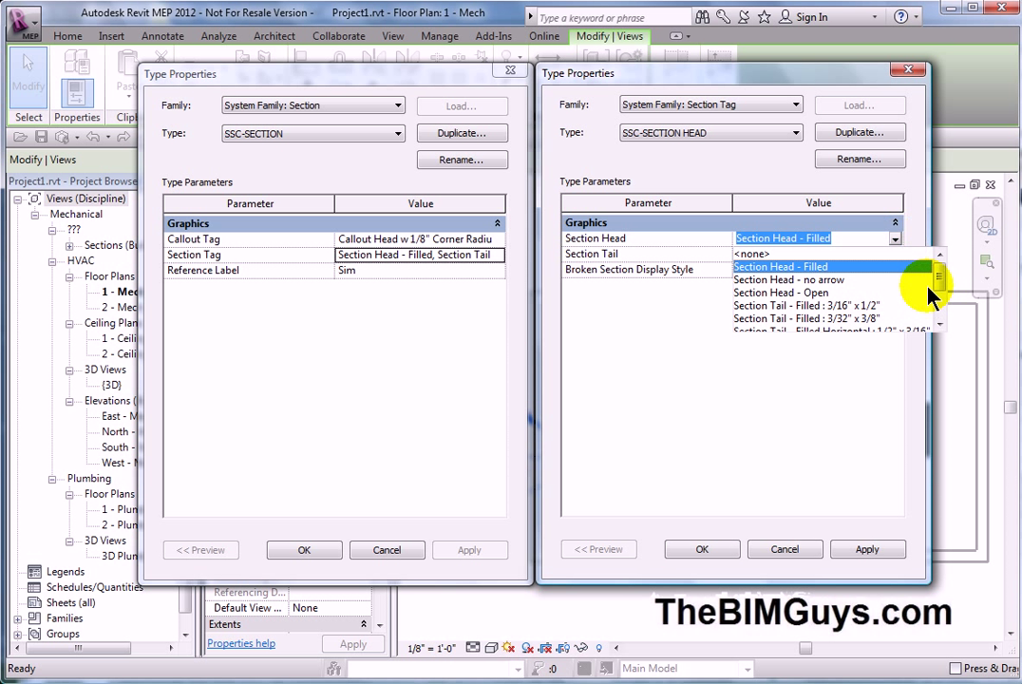
{"action": "scroll", "coordinate": [881, 289], "scroll_direction": "down", "scroll_amount": 2}
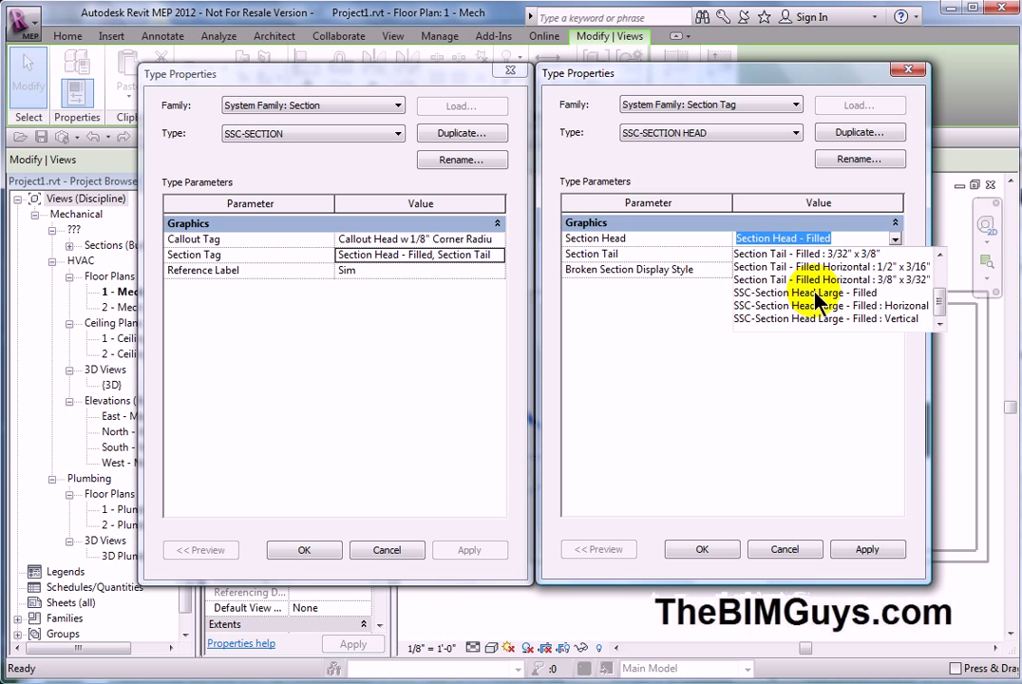
{"action": "left_click", "coordinate": [760, 292]}
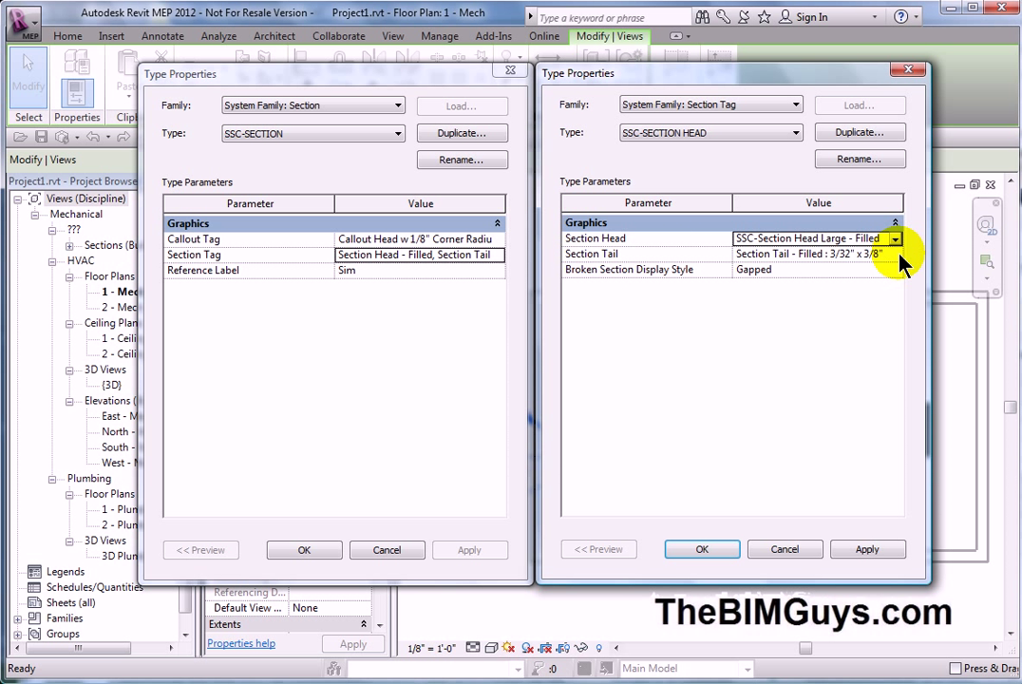
{"action": "left_click", "coordinate": [714, 552]}
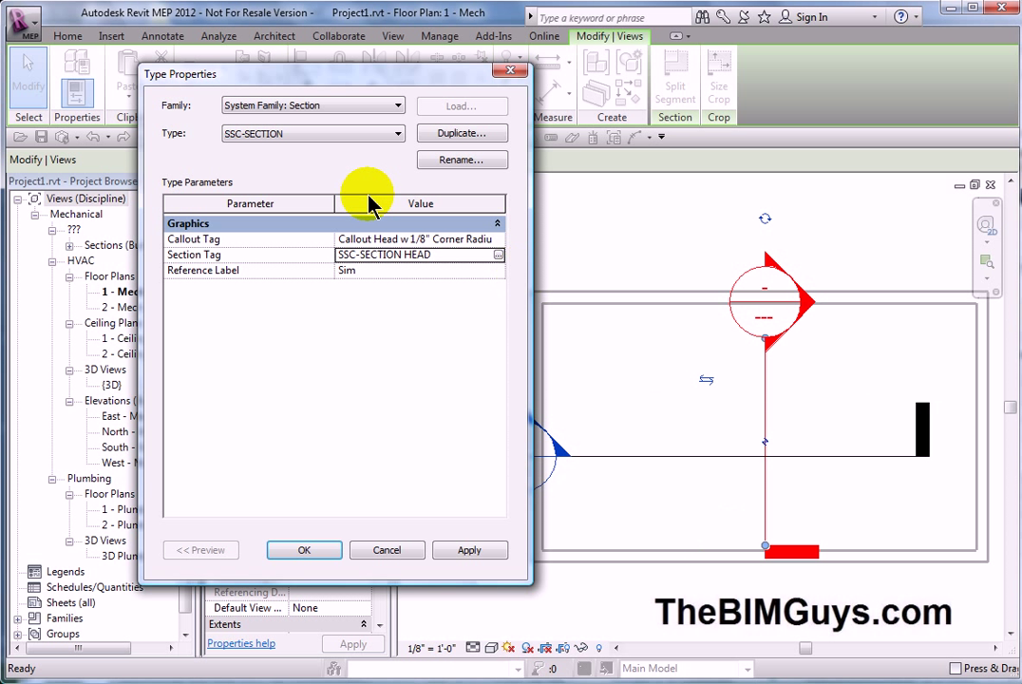
Rename the section tag type to SSC-SECTION HEAD & TAIL.
{"action": "left_click", "coordinate": [246, 140]}
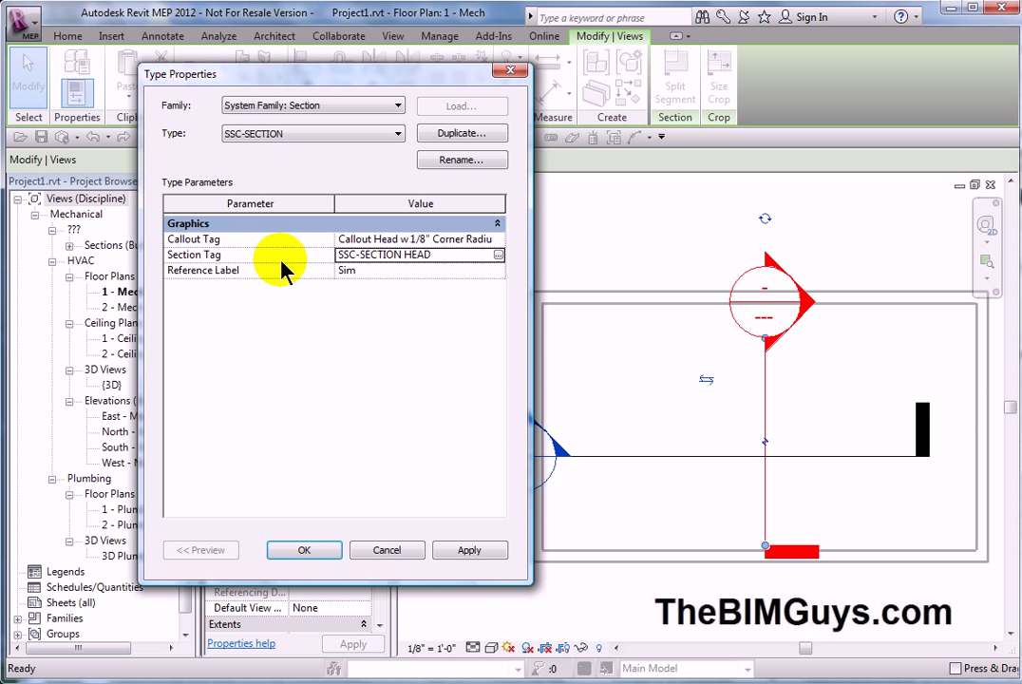
{"action": "left_click", "coordinate": [368, 258]}
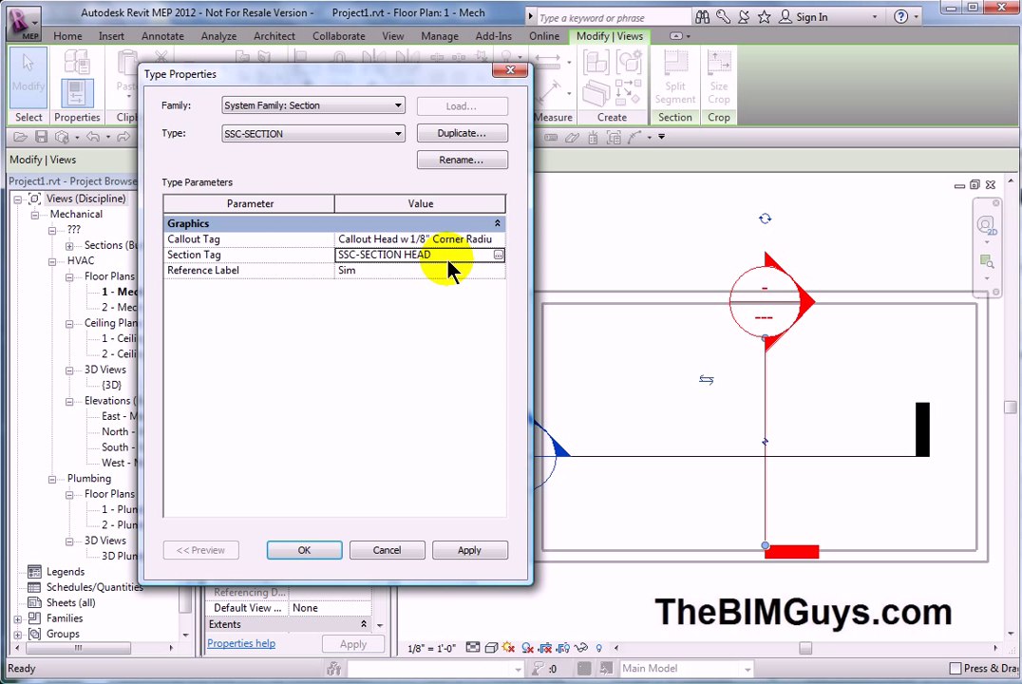
{"action": "left_click", "coordinate": [500, 255]}
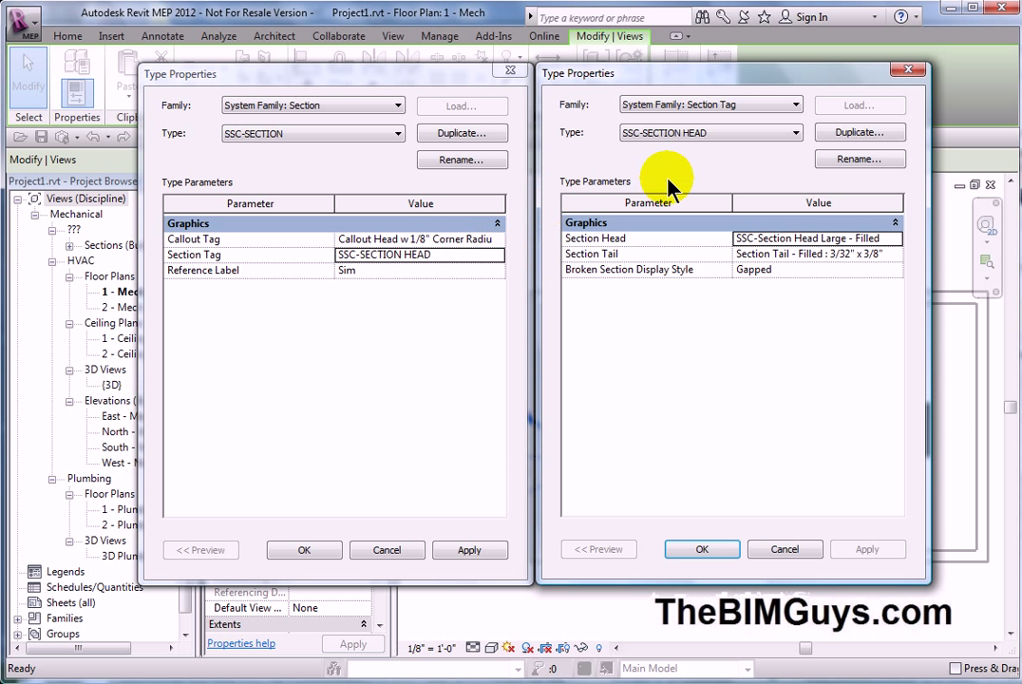
{"action": "left_click_drag", "start_coordinate": [631, 76], "coordinate": [681, 79]}
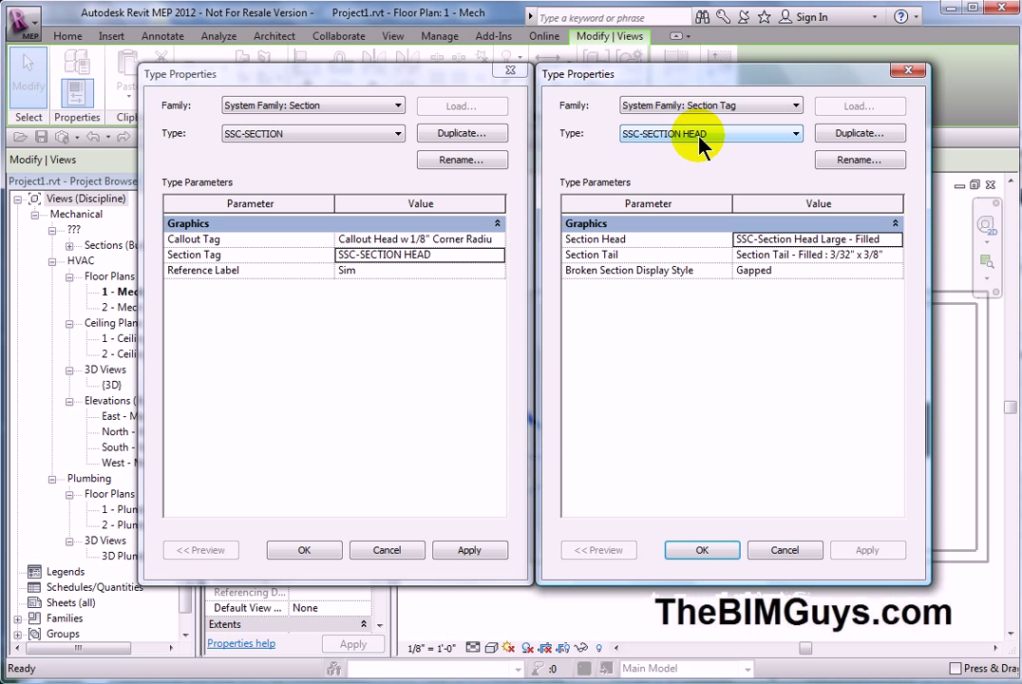
{"action": "left_click", "coordinate": [854, 160]}
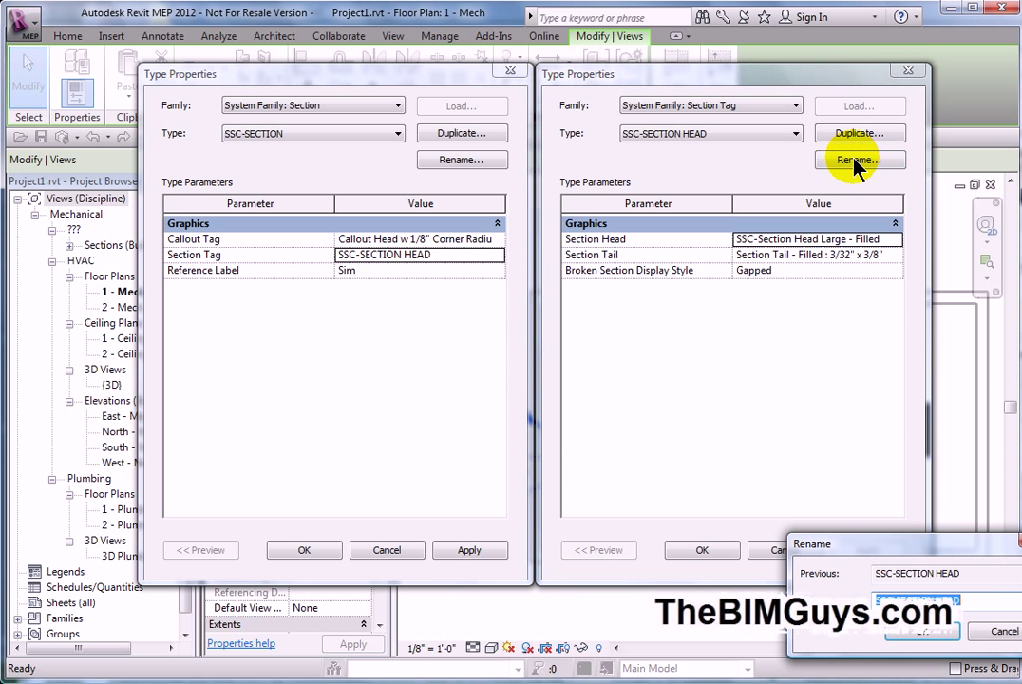
{"action": "left_click", "coordinate": [973, 601]}
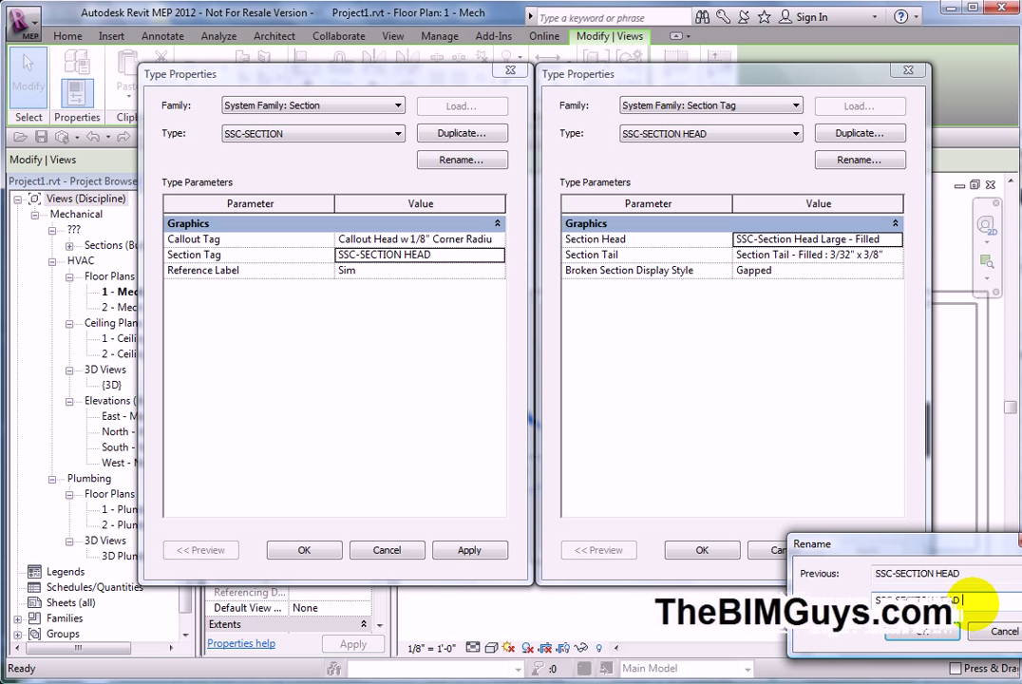
{"action": "type", "text": "& TAIL"}
{"action": "left_click", "coordinate": [921, 631]}
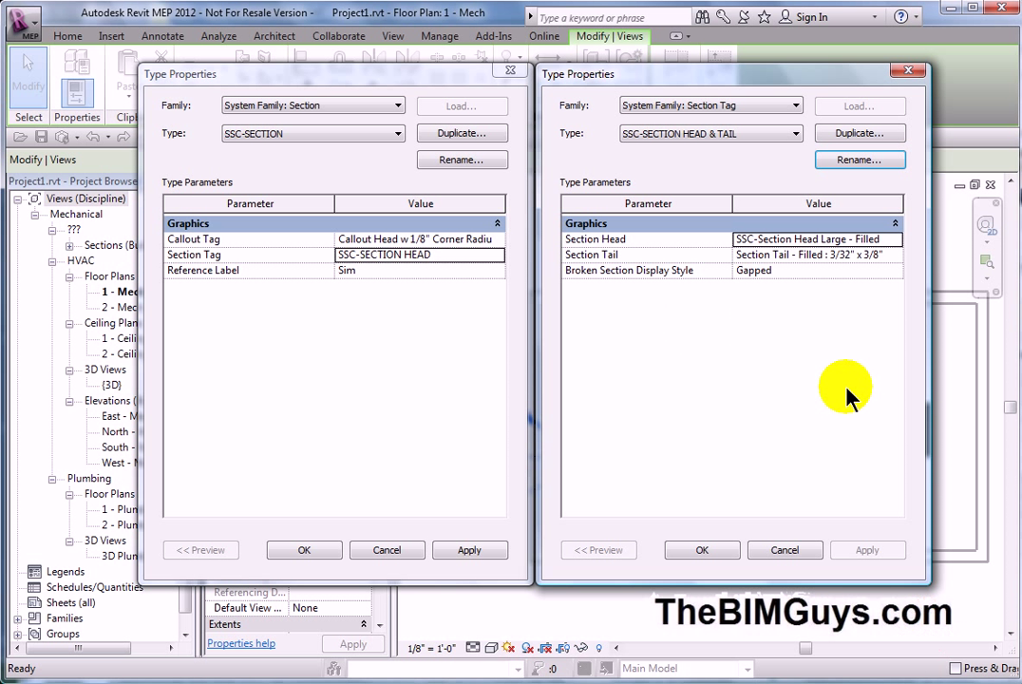
Set the section tail to Section Tail - Filled : 3/16" x 1/2" and accept.
{"action": "left_click", "coordinate": [891, 256]}
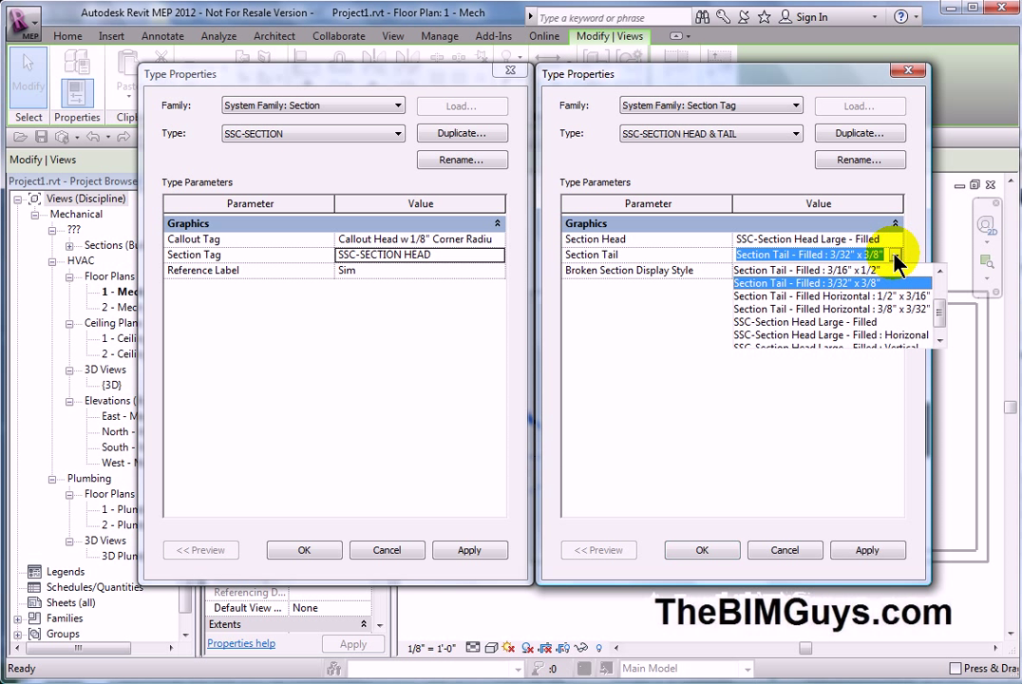
{"action": "left_click", "coordinate": [849, 271]}
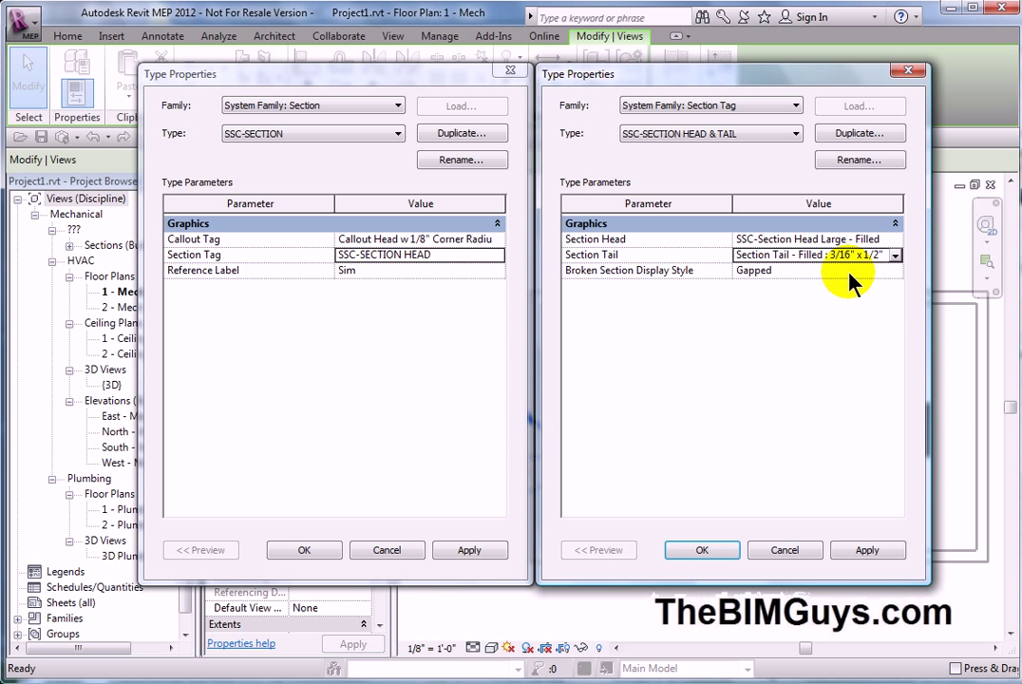
{"action": "left_click", "coordinate": [708, 552]}
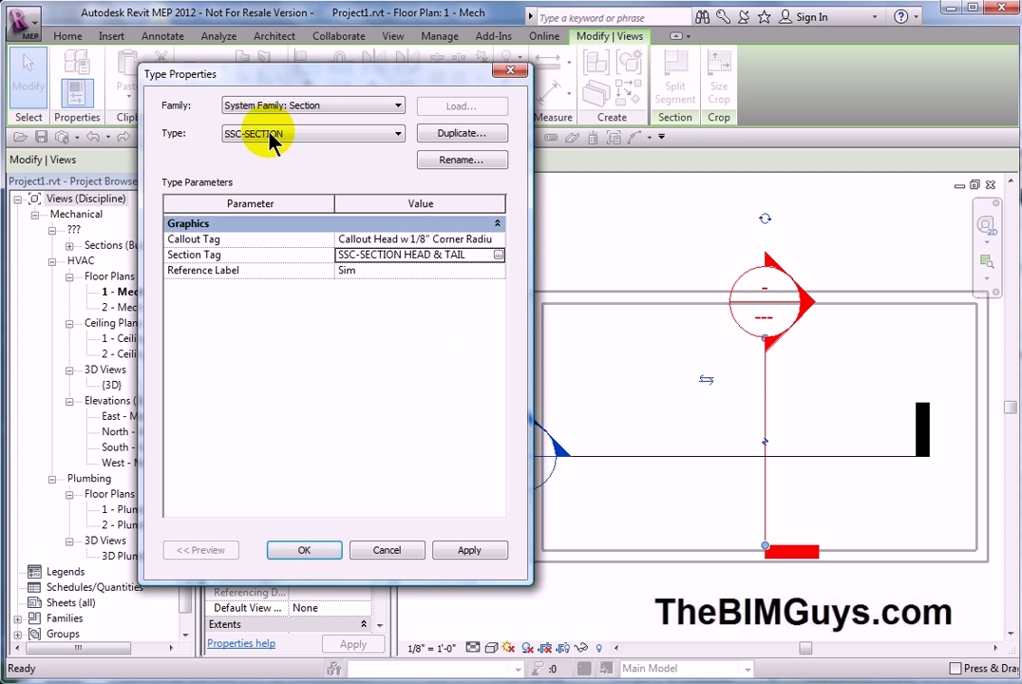
Apply the SSC-SECTION type and check Section 1's new large filled head and tail.
{"action": "left_click", "coordinate": [306, 551]}
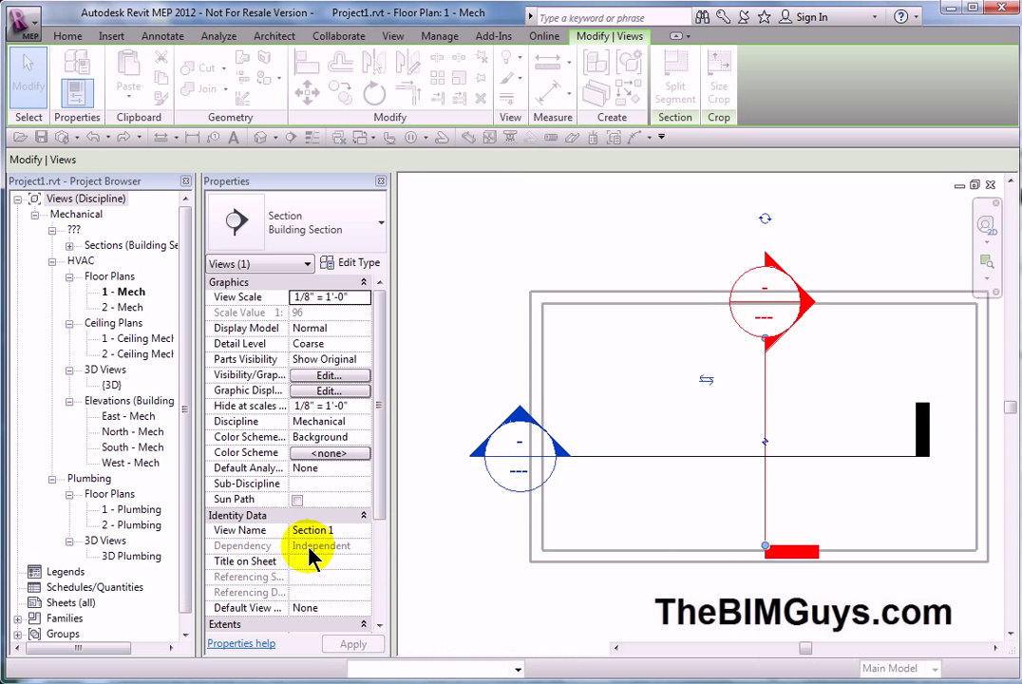
{"action": "left_click", "coordinate": [690, 634]}
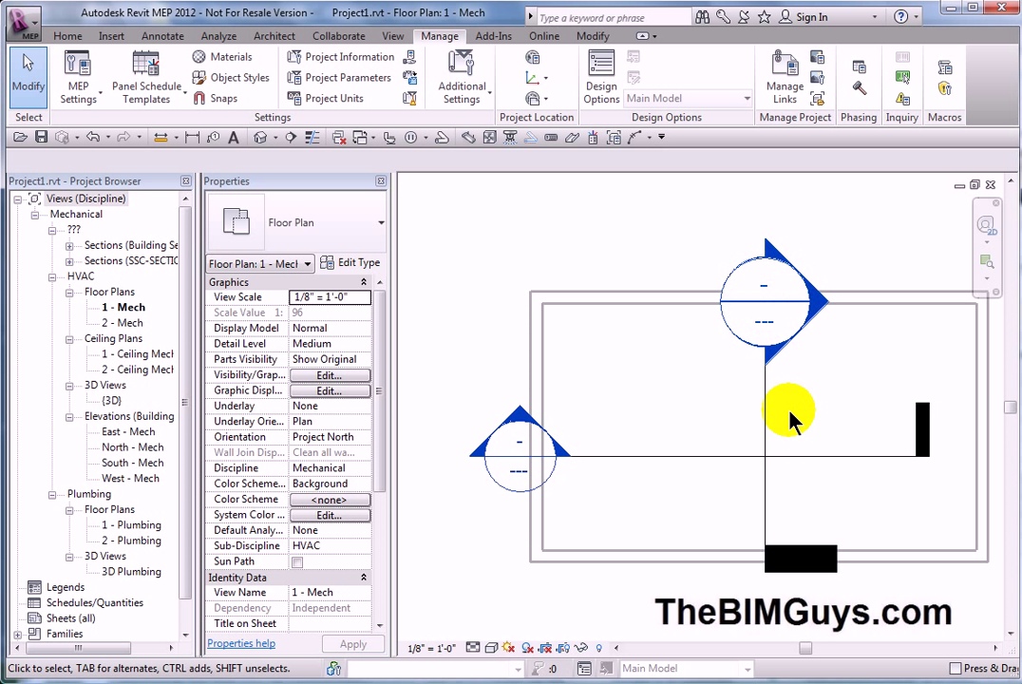
{"action": "left_click", "coordinate": [679, 458]}
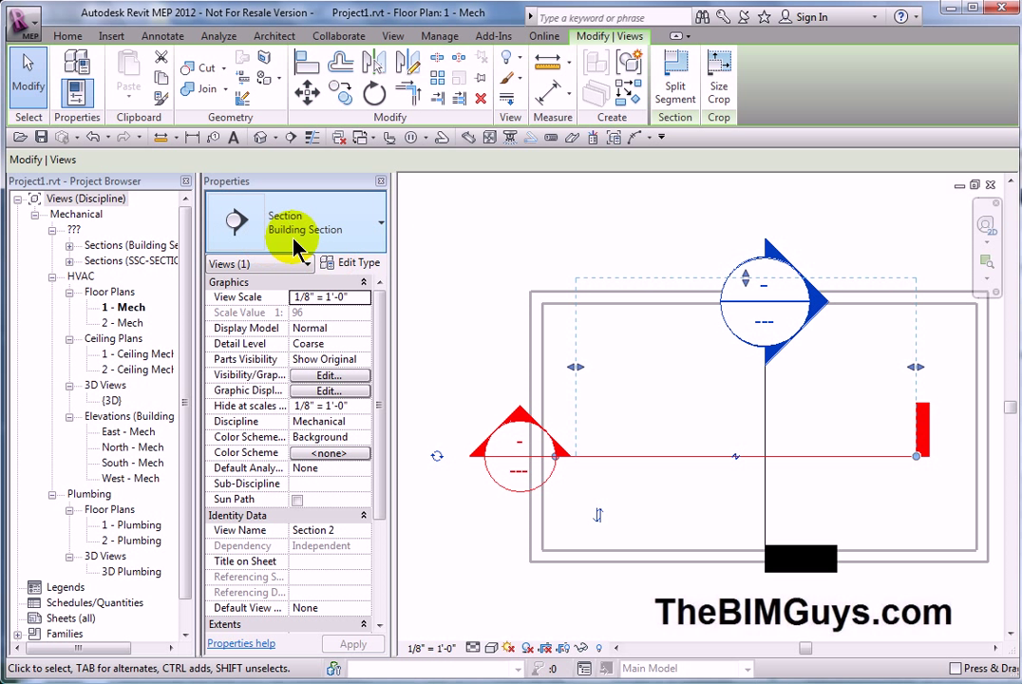
Switch Section 2 to the SSC-SECTION type from the Properties type selector.
{"action": "left_click", "coordinate": [380, 225]}
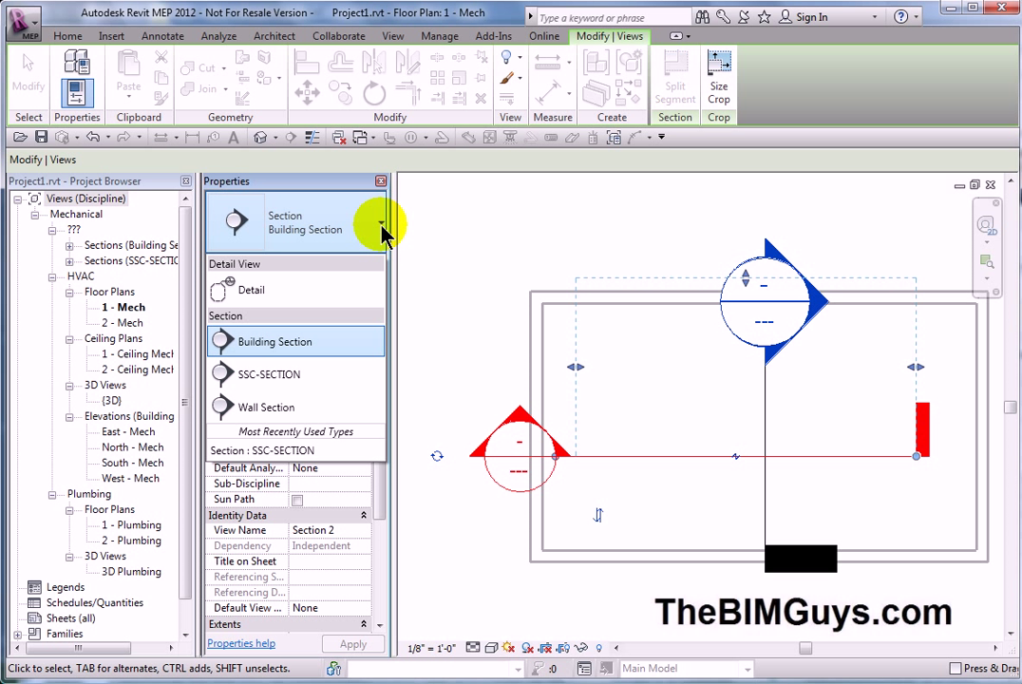
{"action": "left_click", "coordinate": [301, 373]}
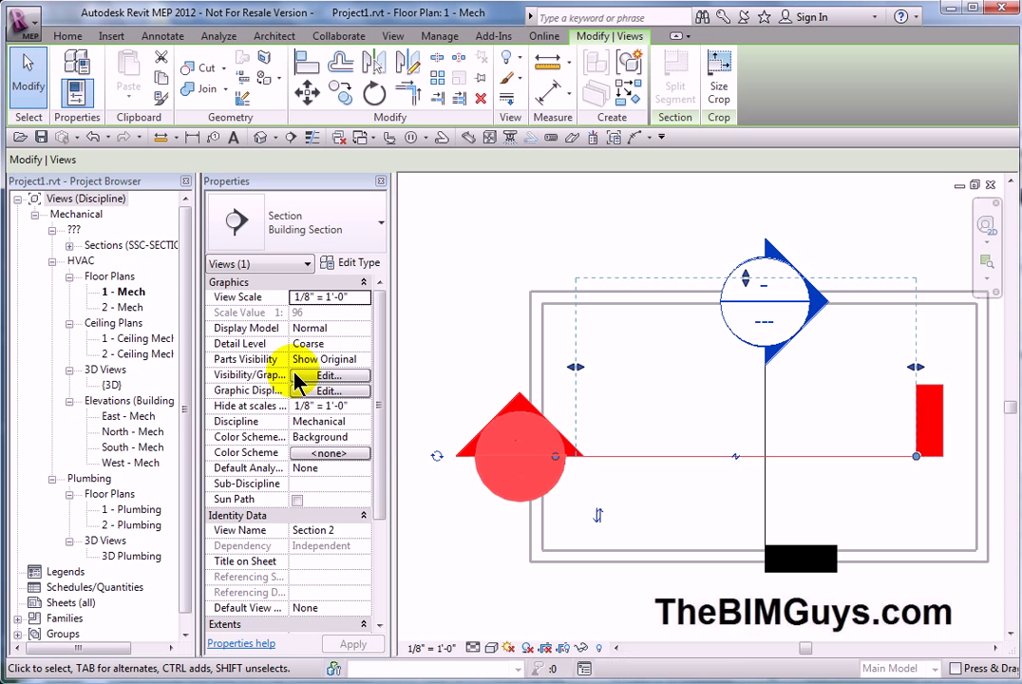
{"action": "left_click", "coordinate": [475, 378]}
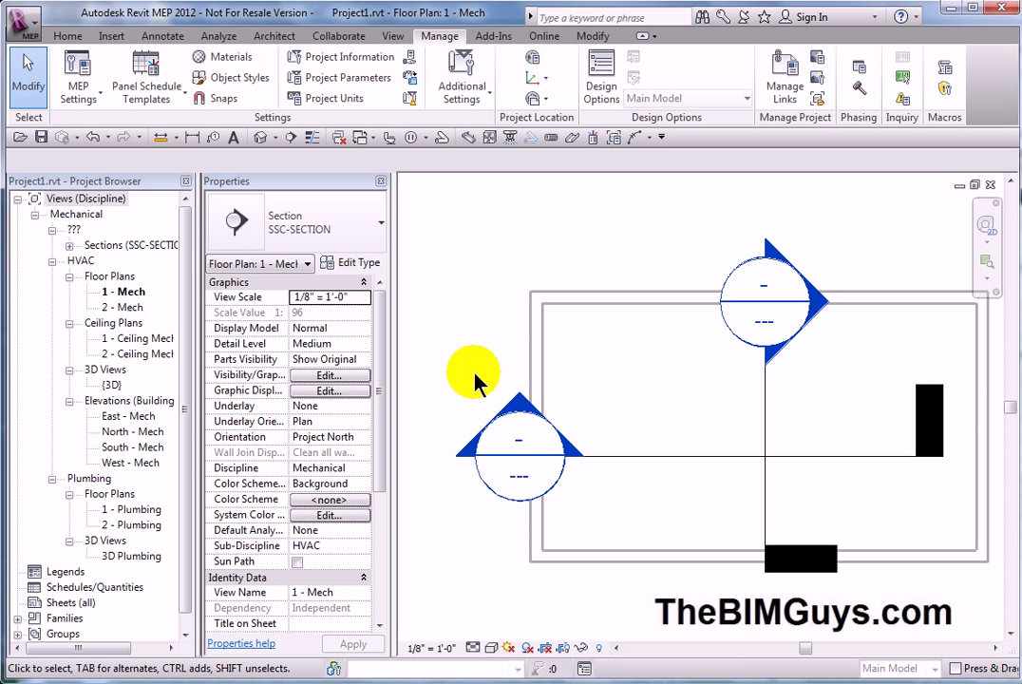